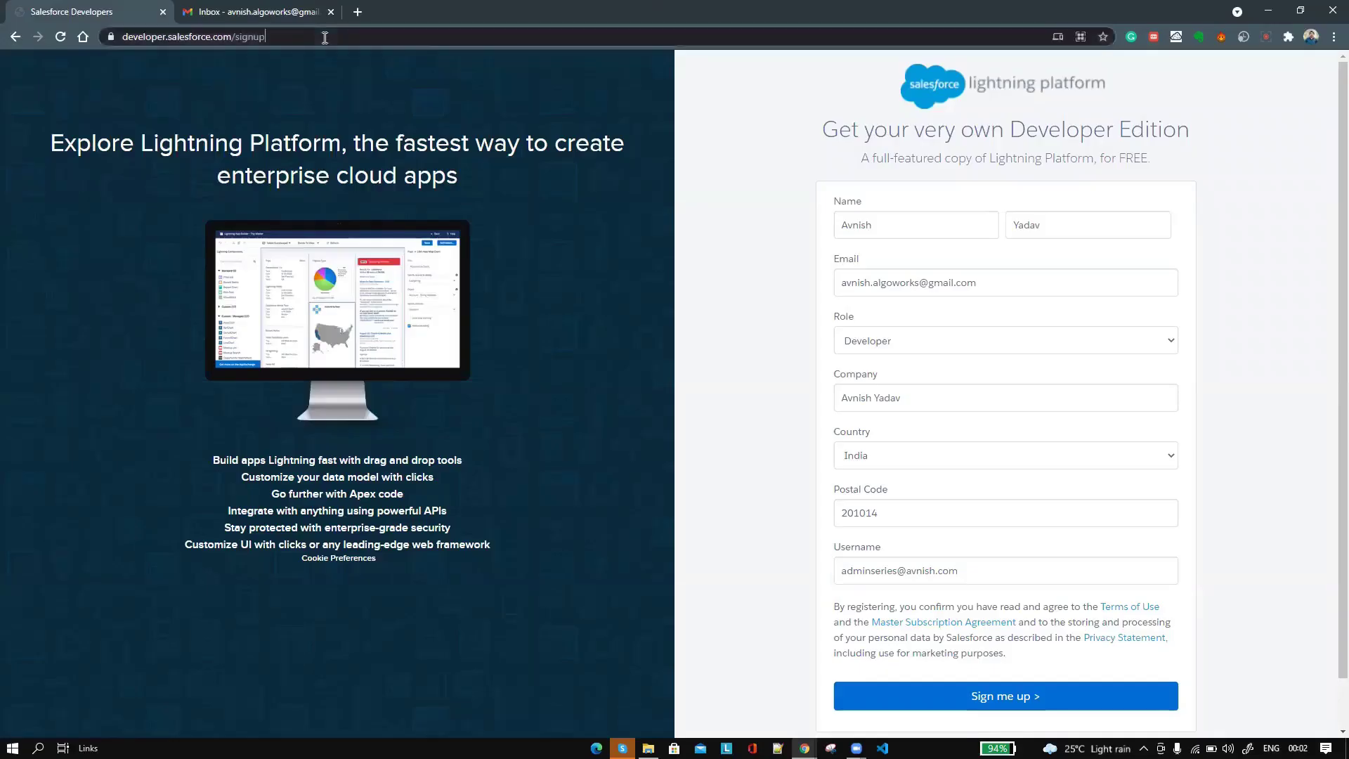
Review the sign-up page address and the entered first and last names.
{"action": "left_click_drag", "start_coordinate": [265, 37], "coordinate": [115, 36]}
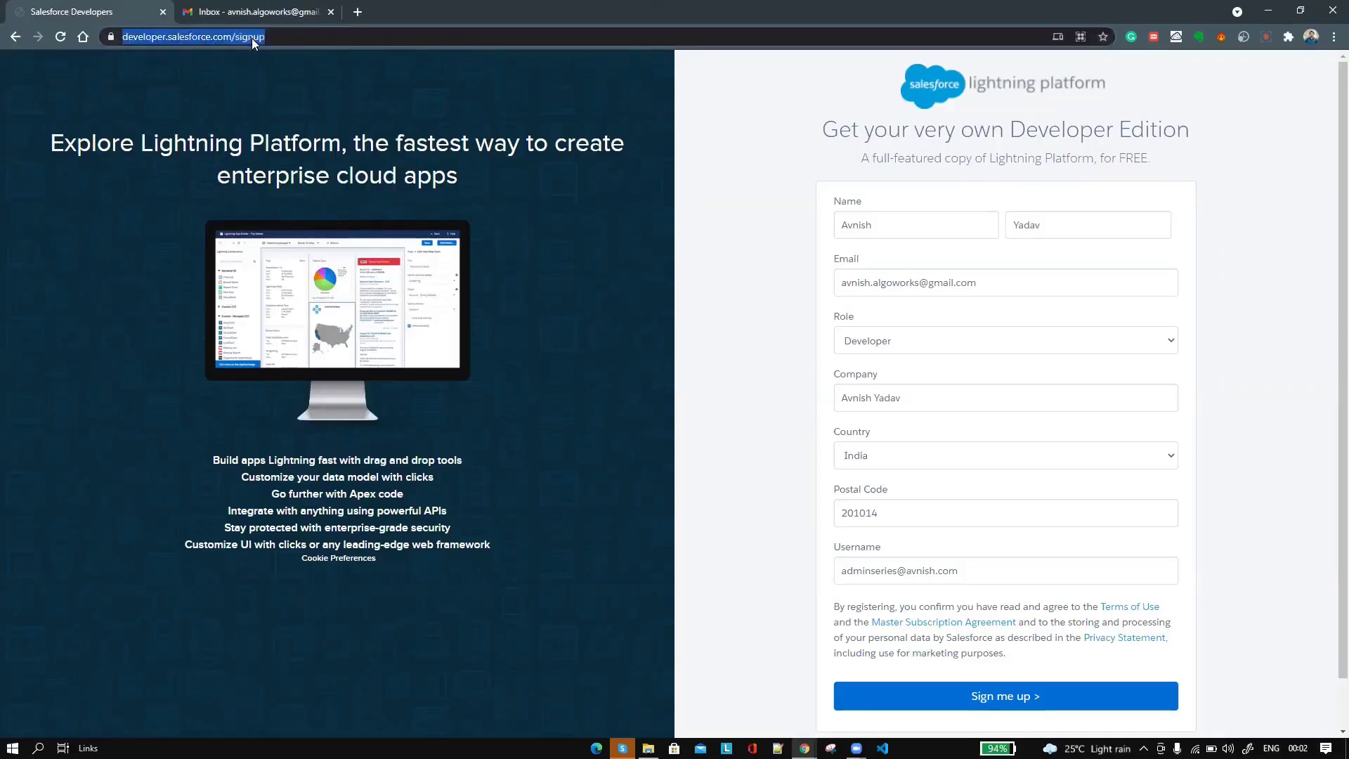
{"action": "left_click_drag", "start_coordinate": [897, 224], "coordinate": [808, 225]}
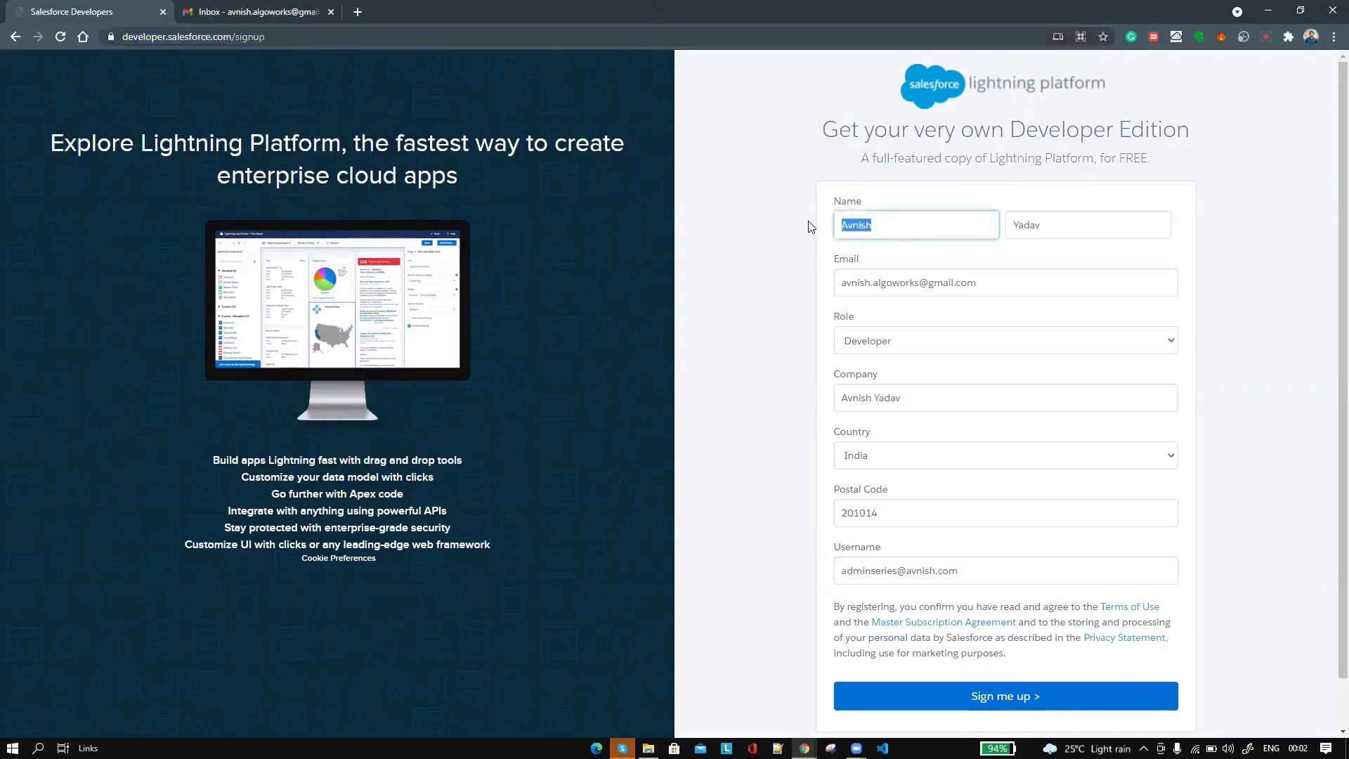
{"action": "left_click", "coordinate": [1008, 222]}
{"action": "double_click", "coordinate": [1008, 222]}
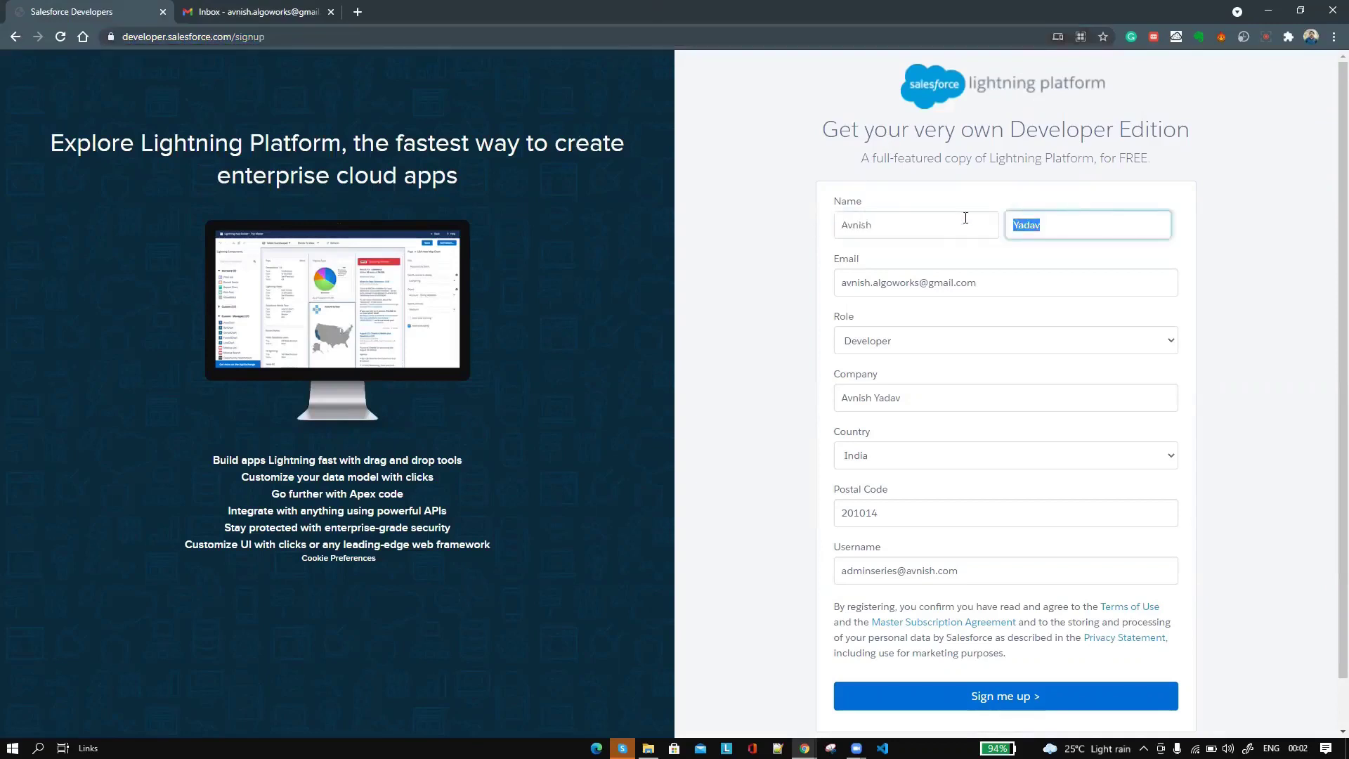
{"action": "key", "text": "Tab"}
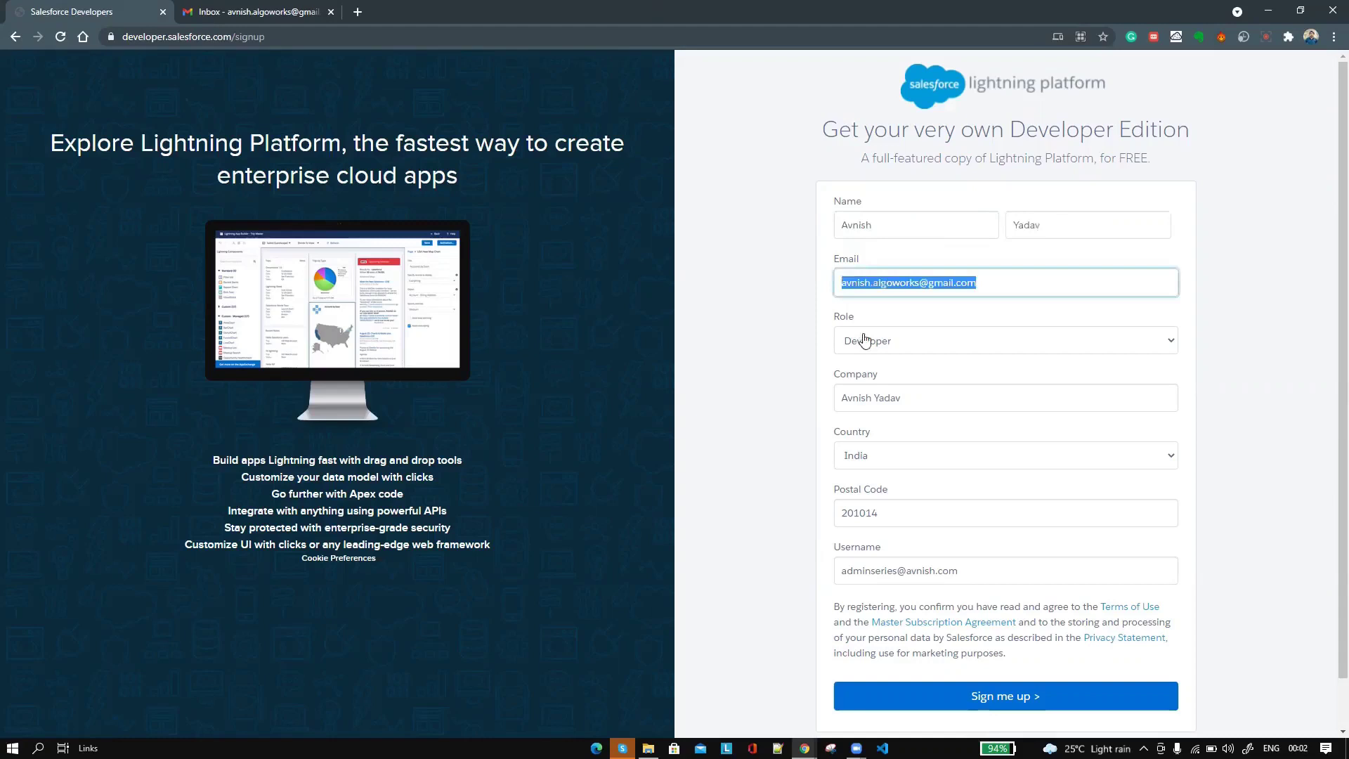
Keep Developer as the job role and check the company name.
{"action": "left_click", "coordinate": [869, 355]}
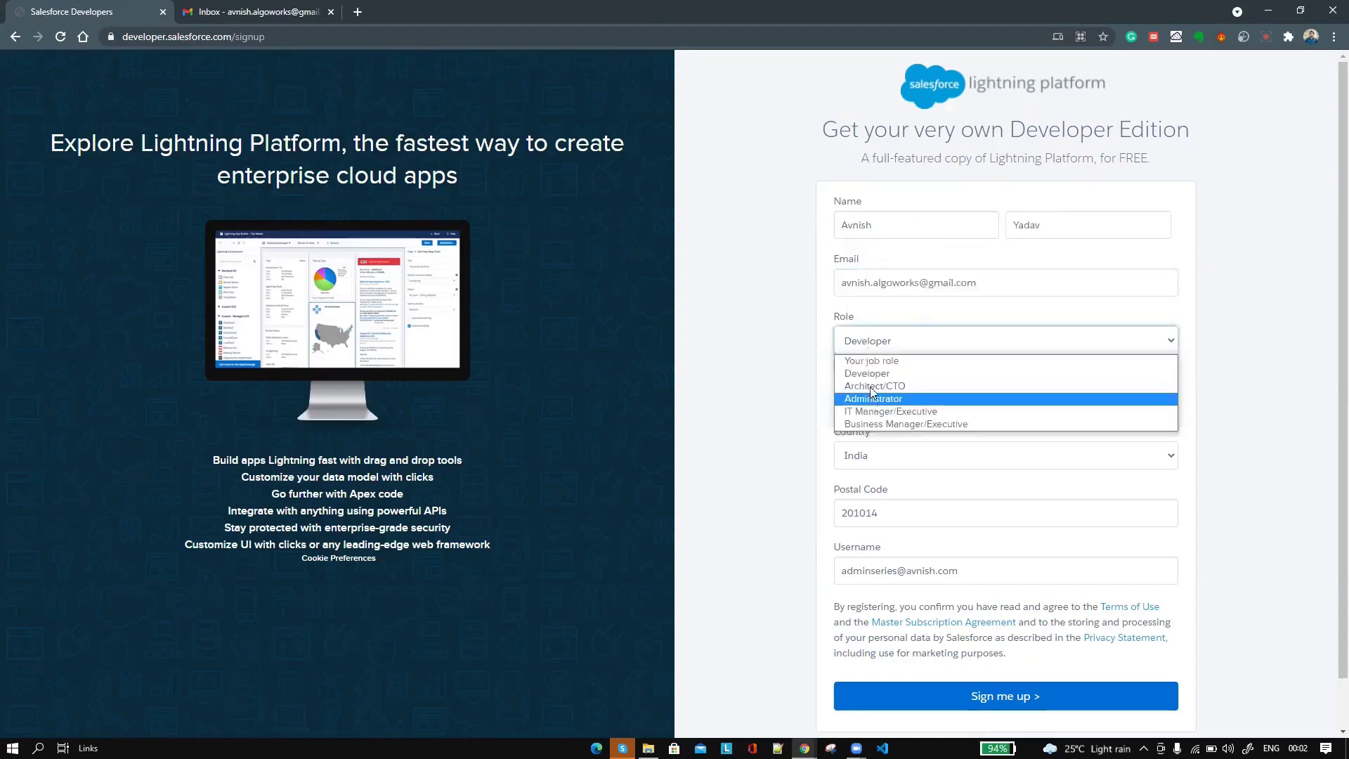
{"action": "left_click", "coordinate": [869, 375]}
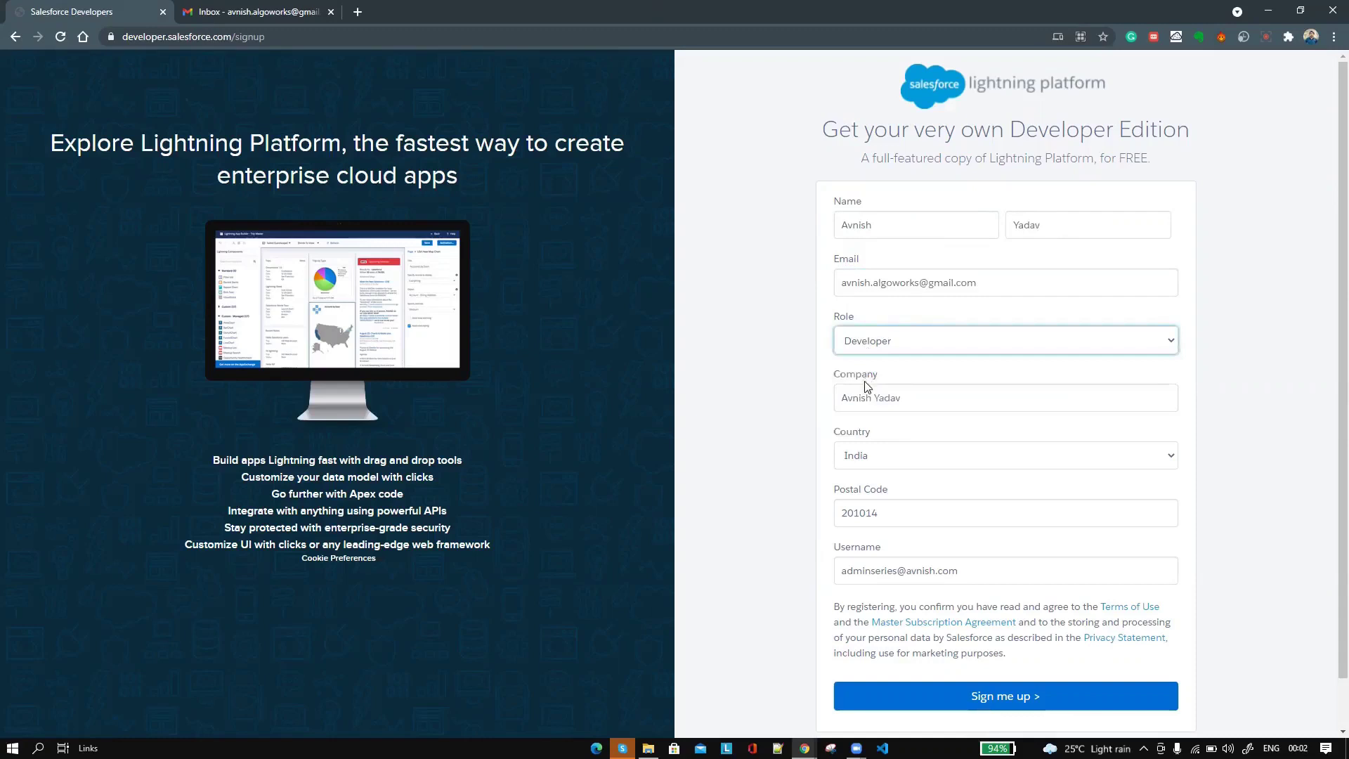
{"action": "left_click", "coordinate": [878, 395]}
{"action": "triple_click", "coordinate": [878, 394]}
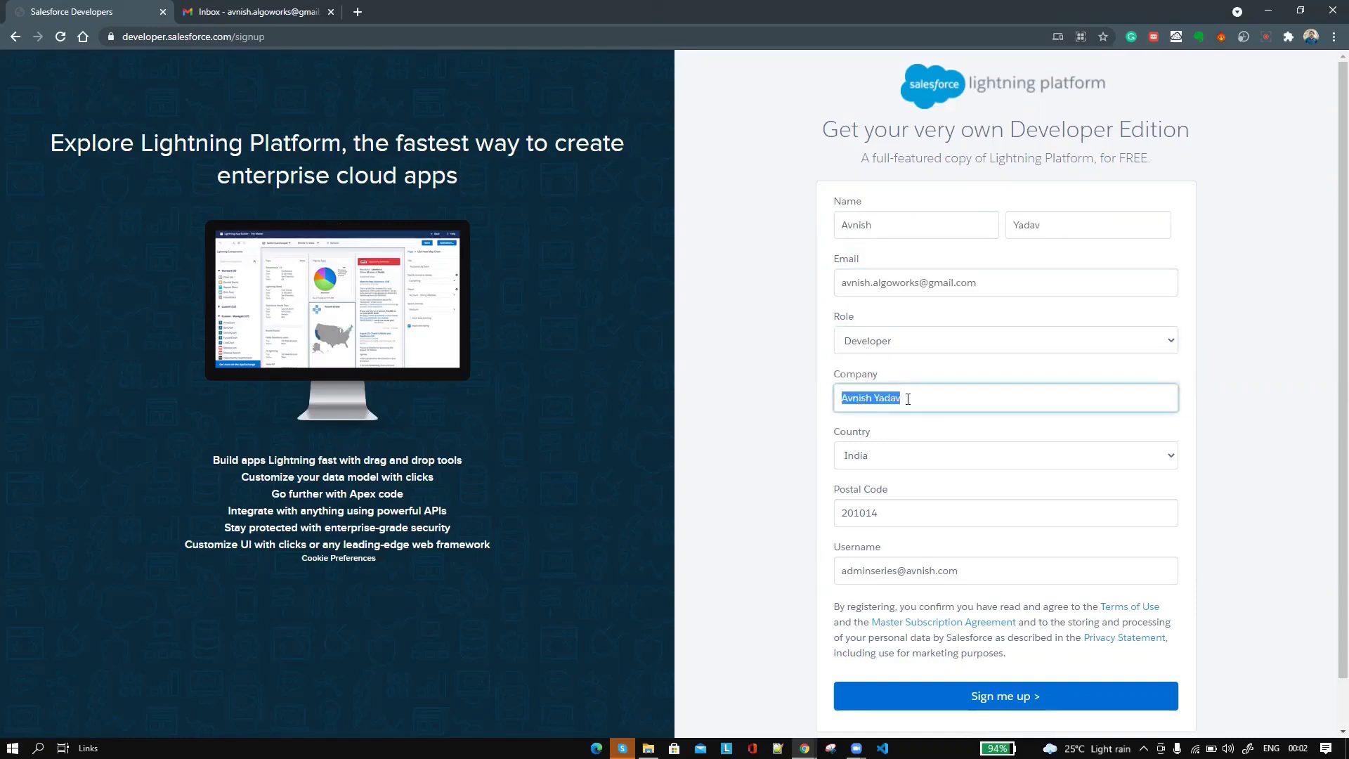
Keep country India and postal code 201014, check the username, and submit the form.
{"action": "left_click", "coordinate": [887, 466]}
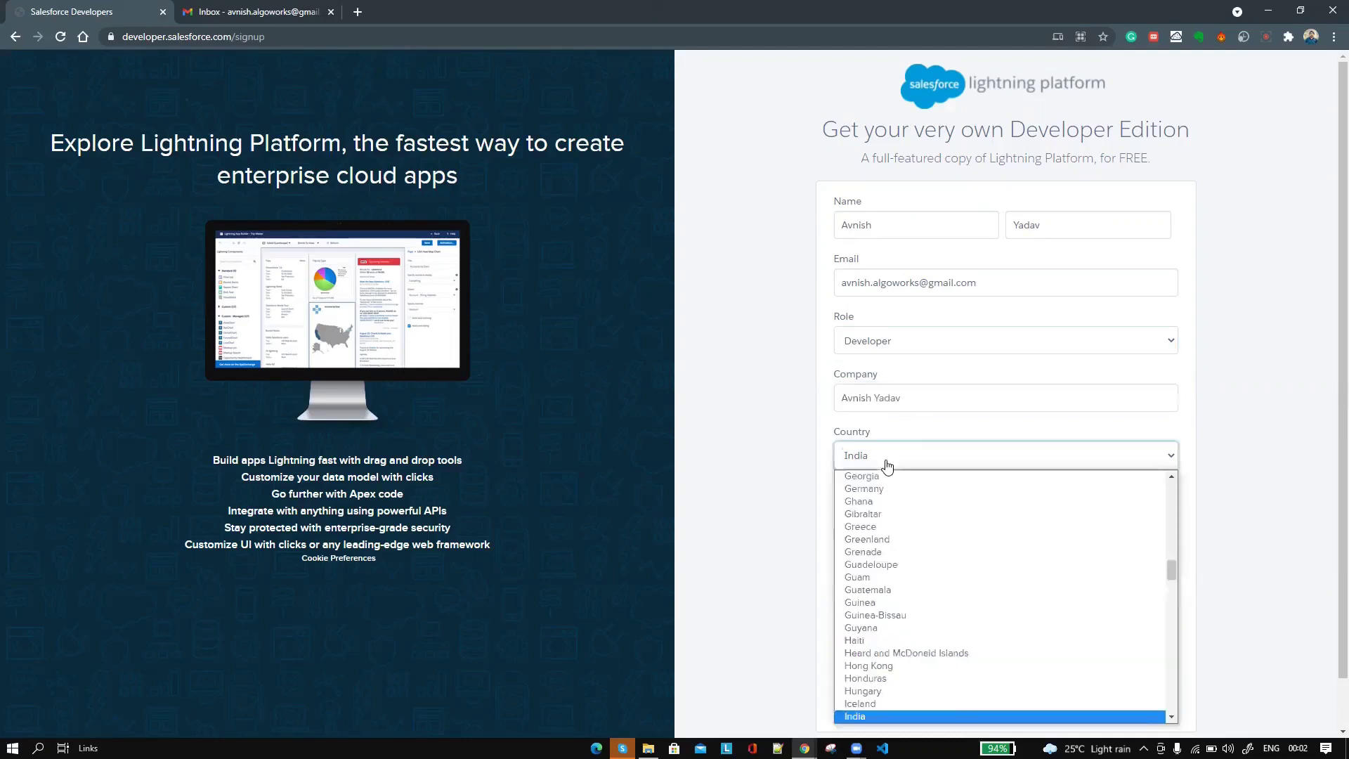
{"action": "left_click", "coordinate": [888, 466]}
{"action": "double_click", "coordinate": [887, 514]}
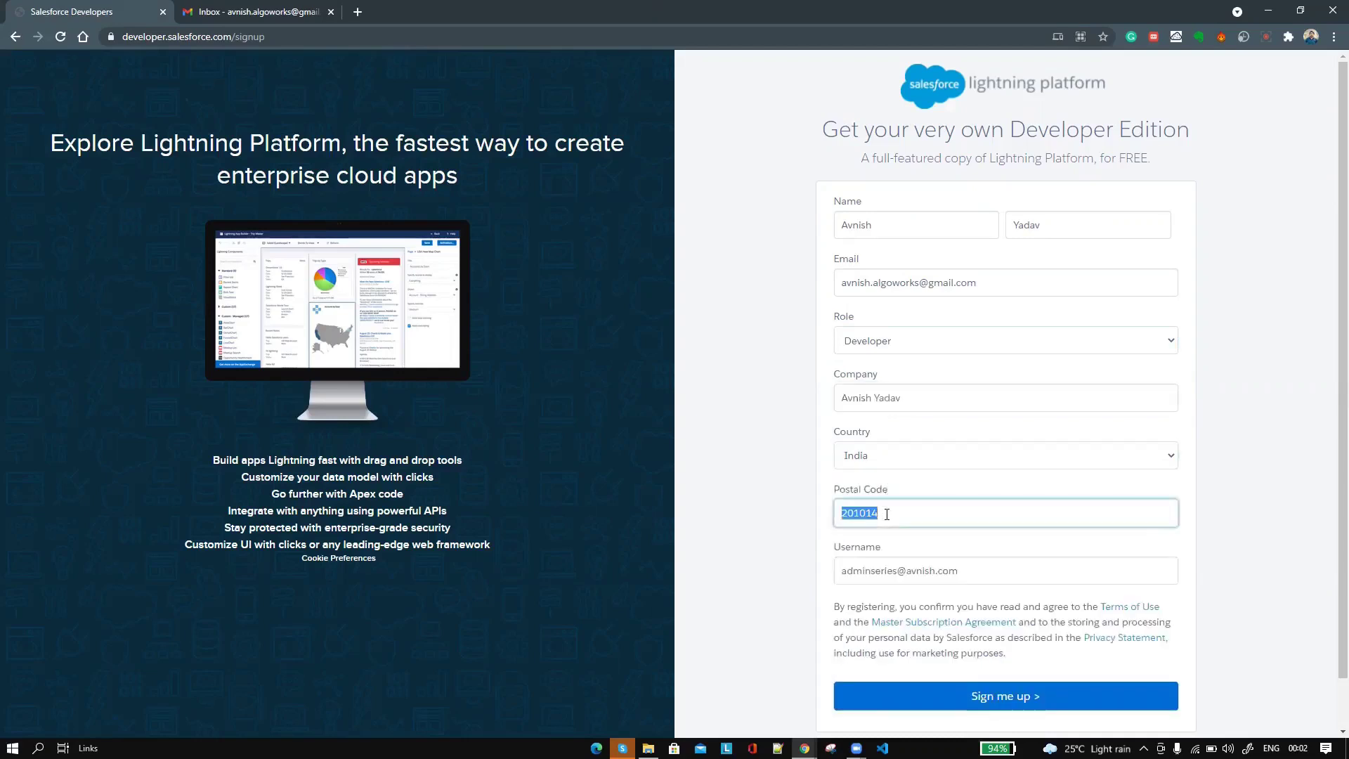
{"action": "triple_click", "coordinate": [915, 570]}
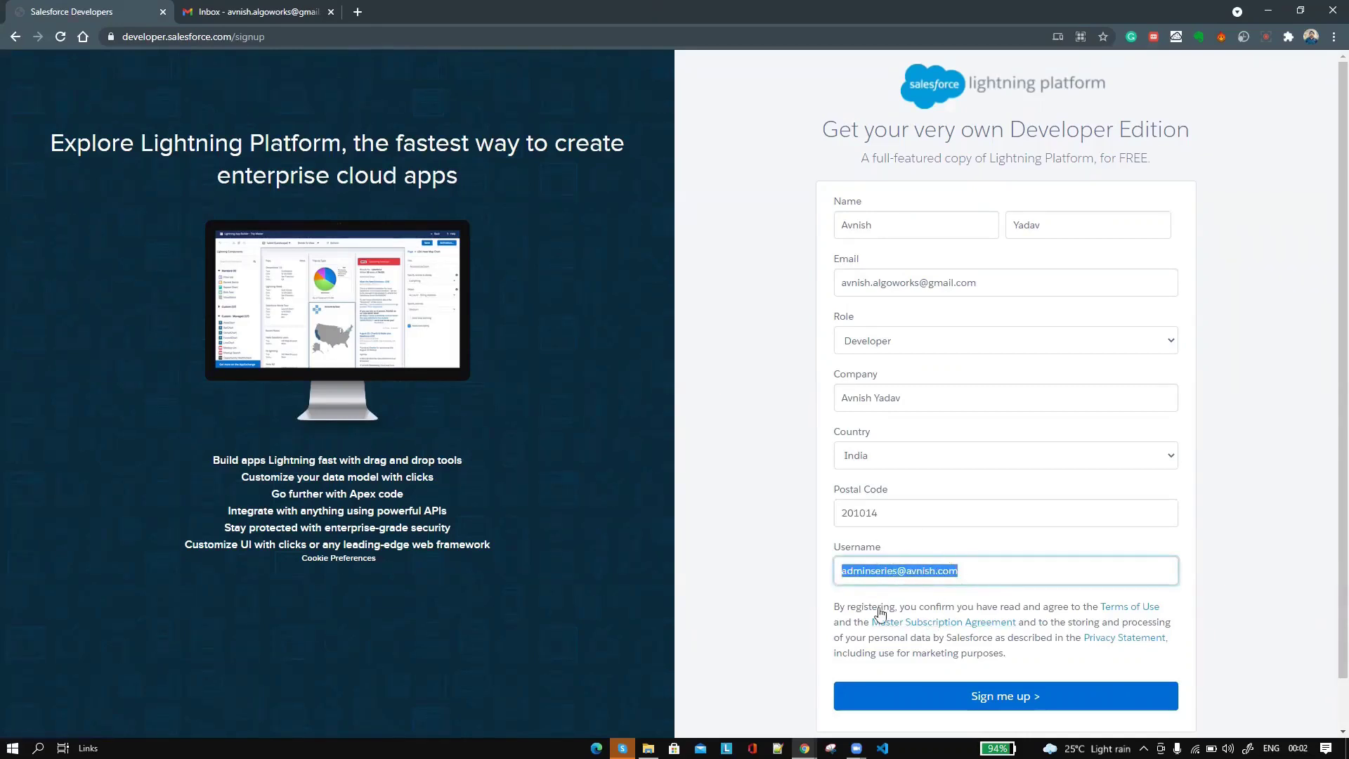
{"action": "left_click", "coordinate": [995, 701]}
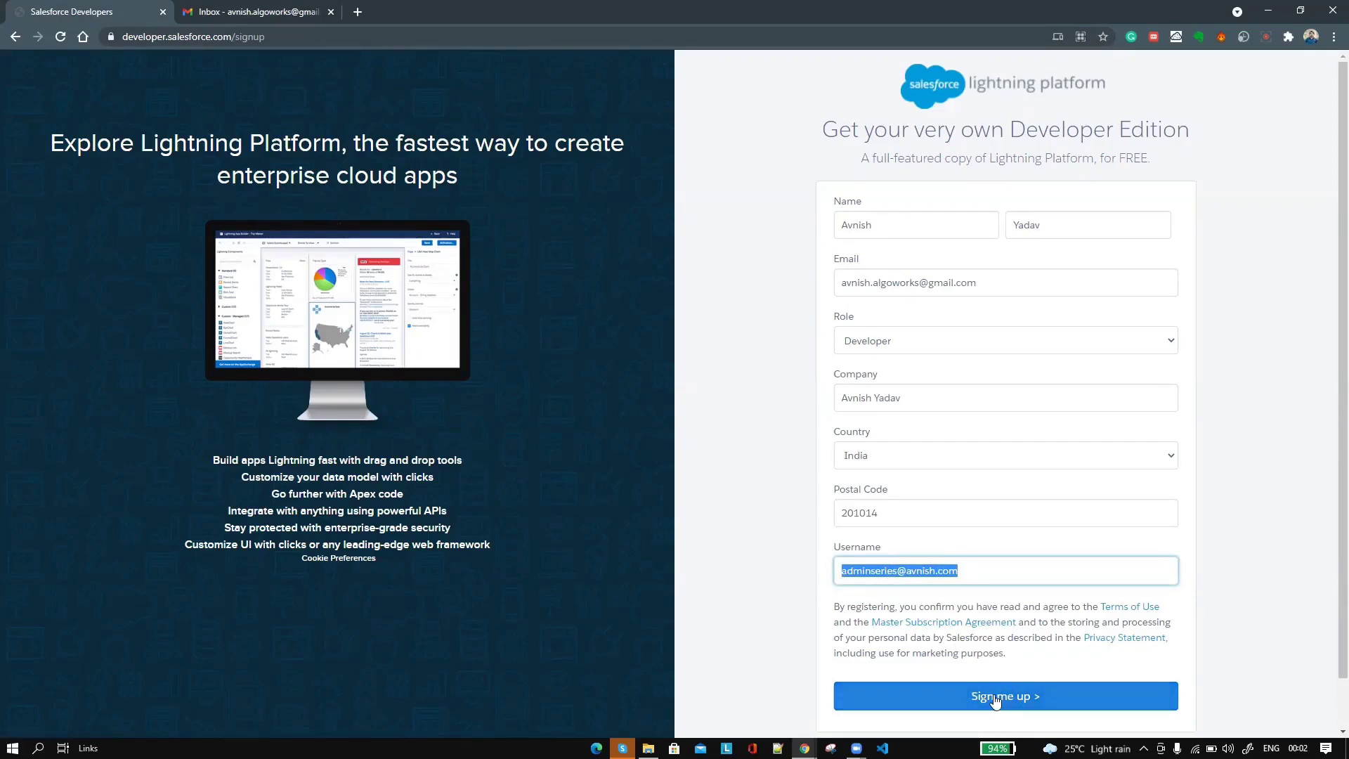
{"action": "left_click", "coordinate": [995, 700]}
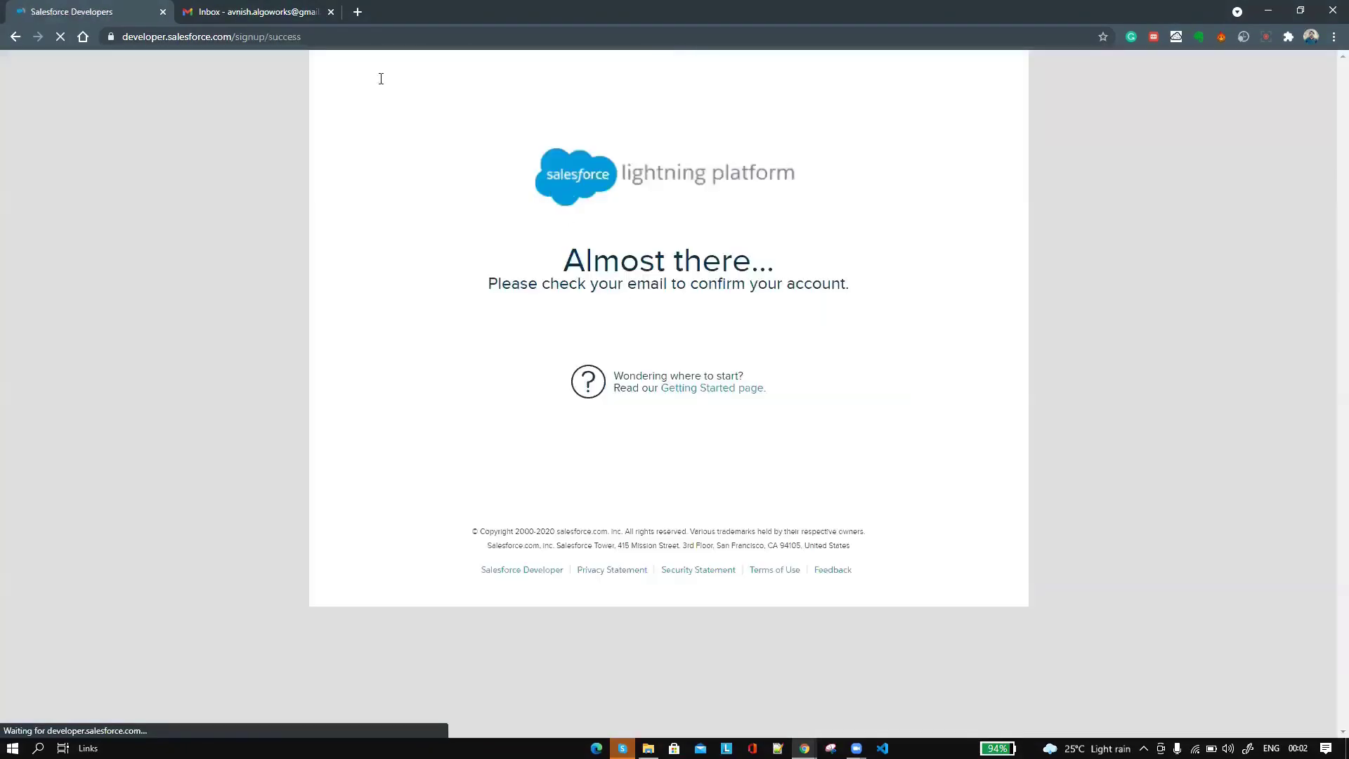
Open the 'Welcome to Salesforce: Verify your account' email in Gmail and follow its Verify Account link.
{"action": "left_click", "coordinate": [267, 12]}
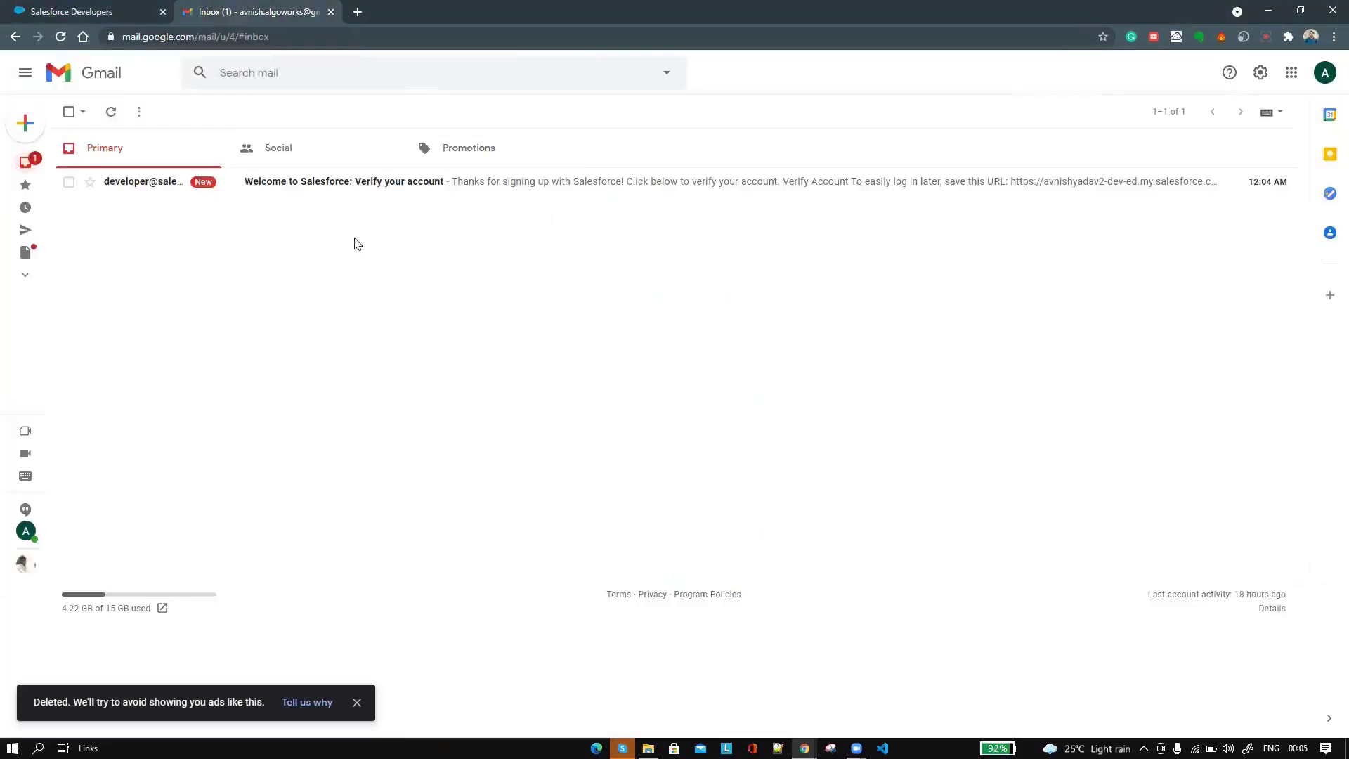
{"action": "left_click", "coordinate": [352, 188]}
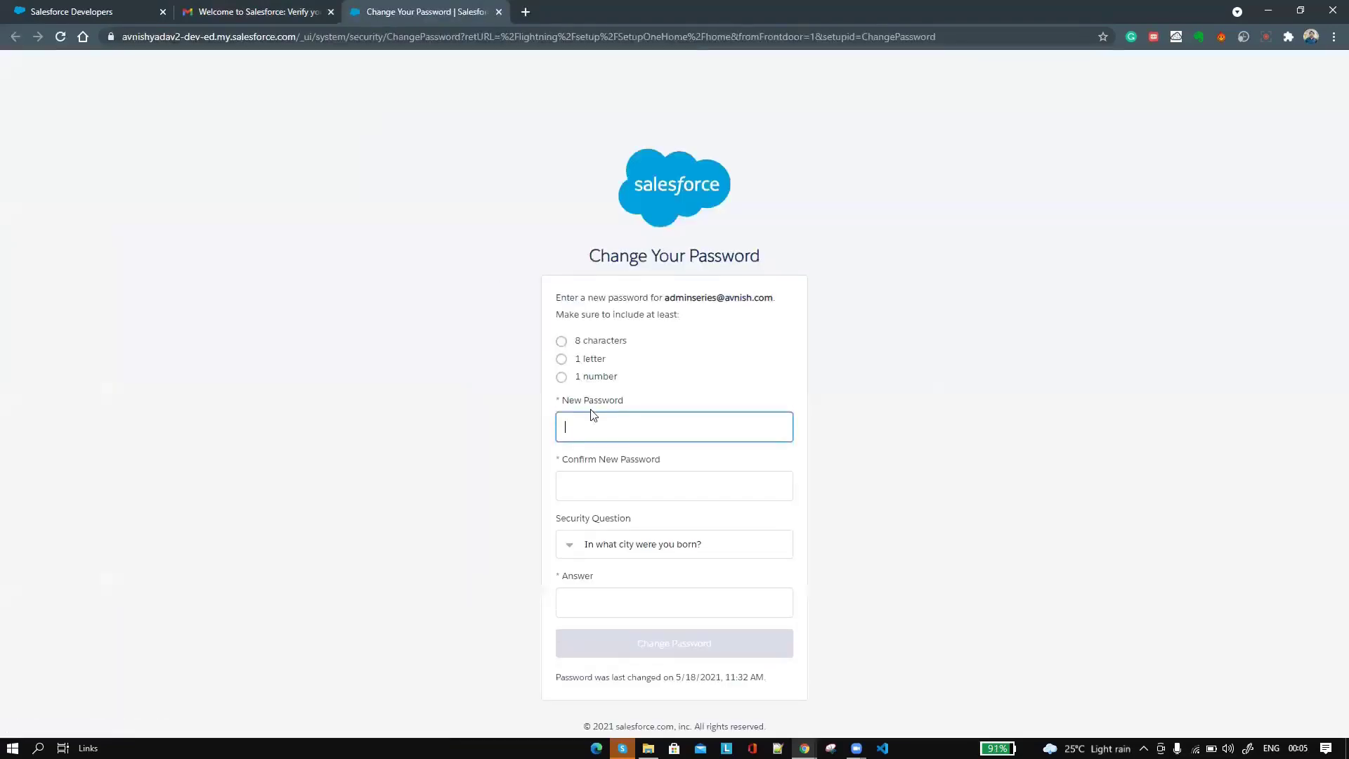
{"action": "key", "text": "Tab"}
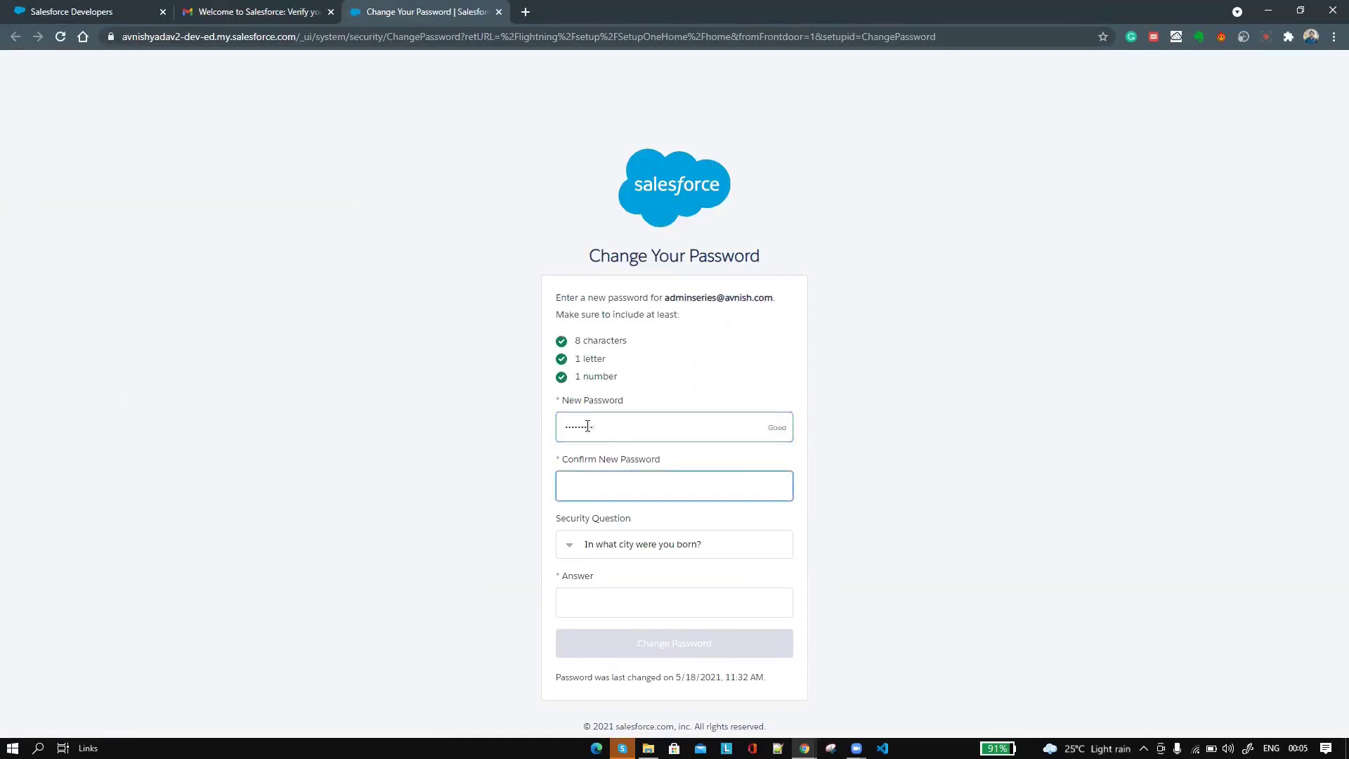
{"action": "left_click", "coordinate": [627, 602]}
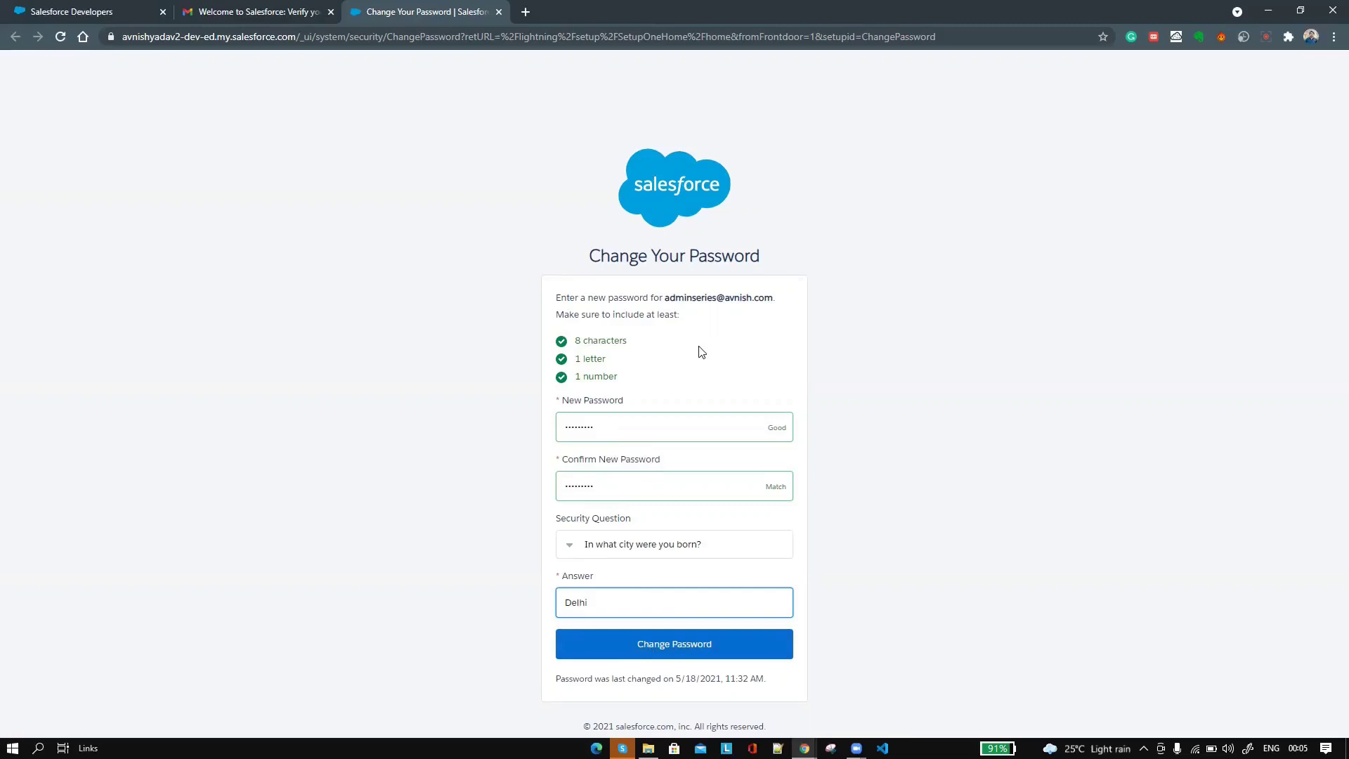
{"action": "left_click_drag", "start_coordinate": [665, 297], "coordinate": [731, 294]}
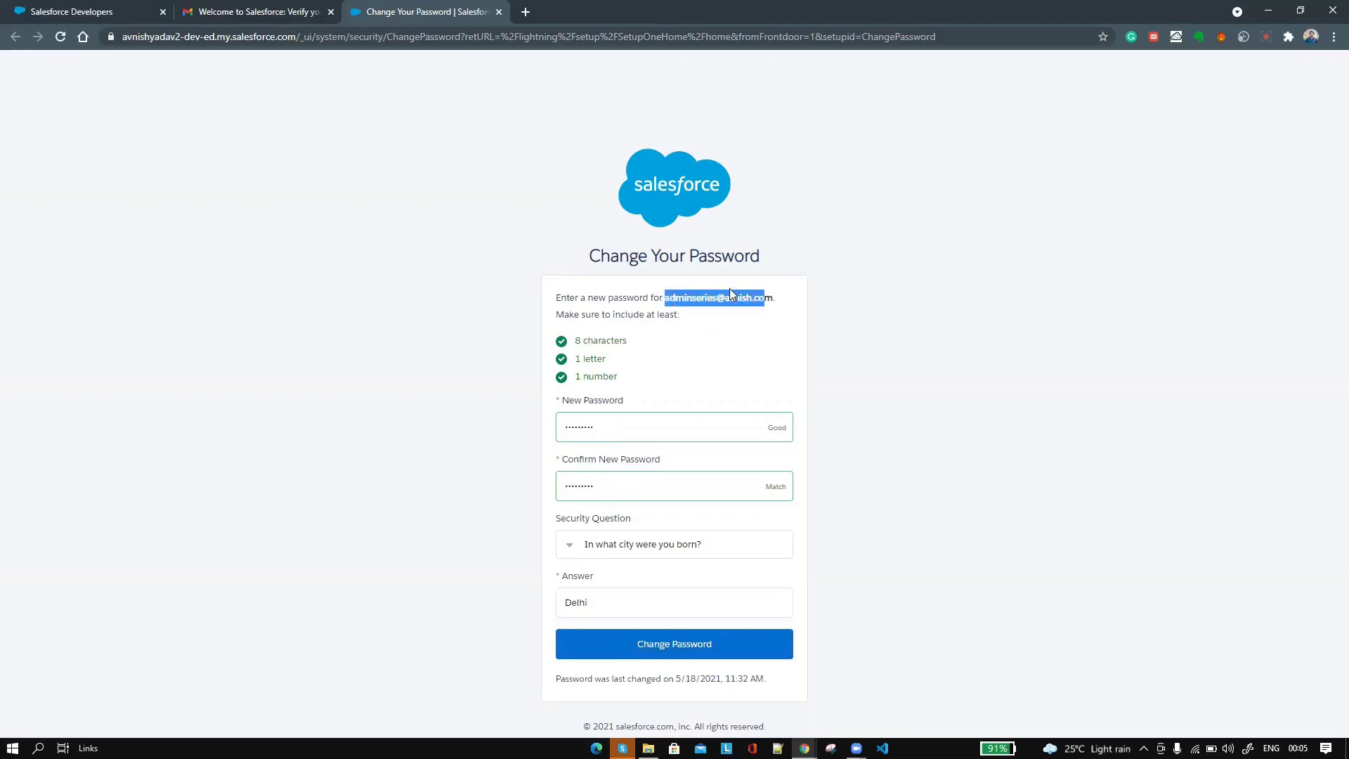
{"action": "left_click", "coordinate": [642, 645]}
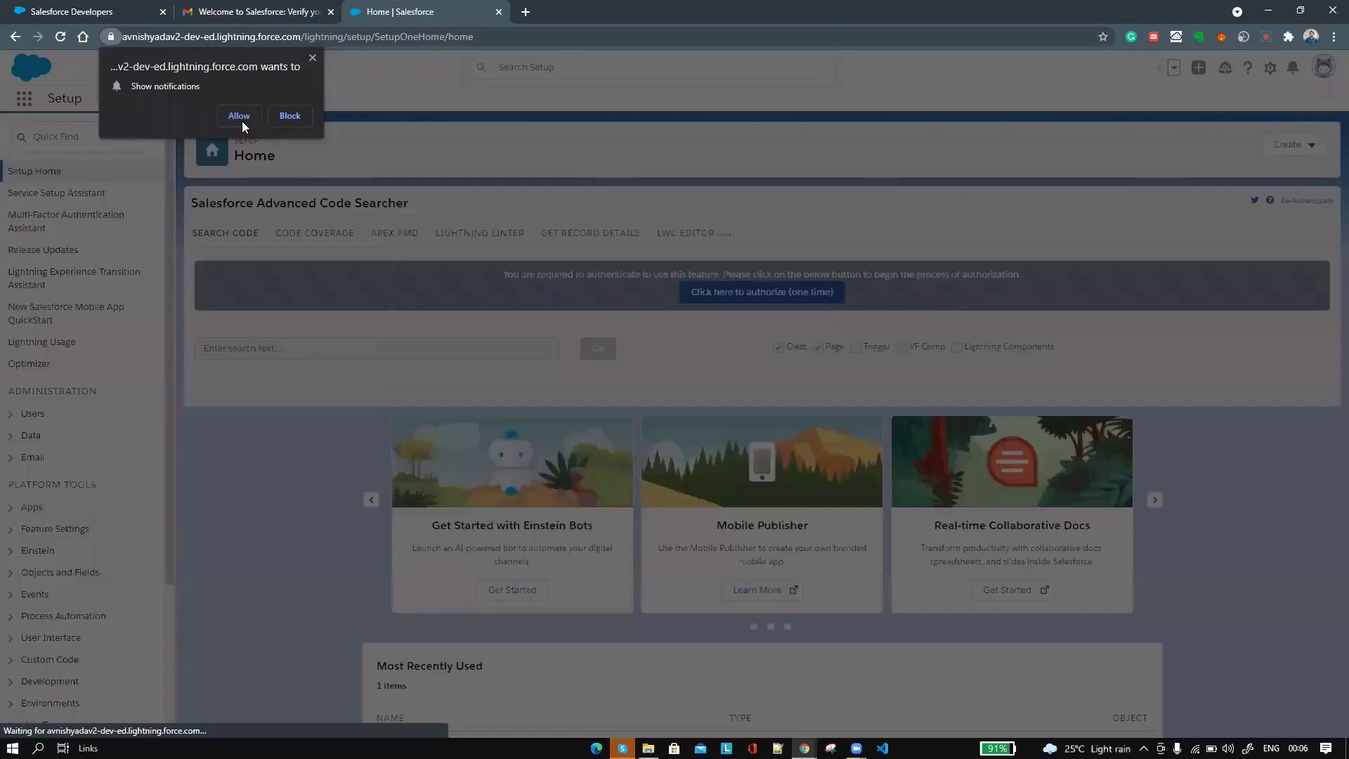
Dismiss the notification prompt and show the Account object's Fields & Relationships list.
{"action": "left_click", "coordinate": [240, 118]}
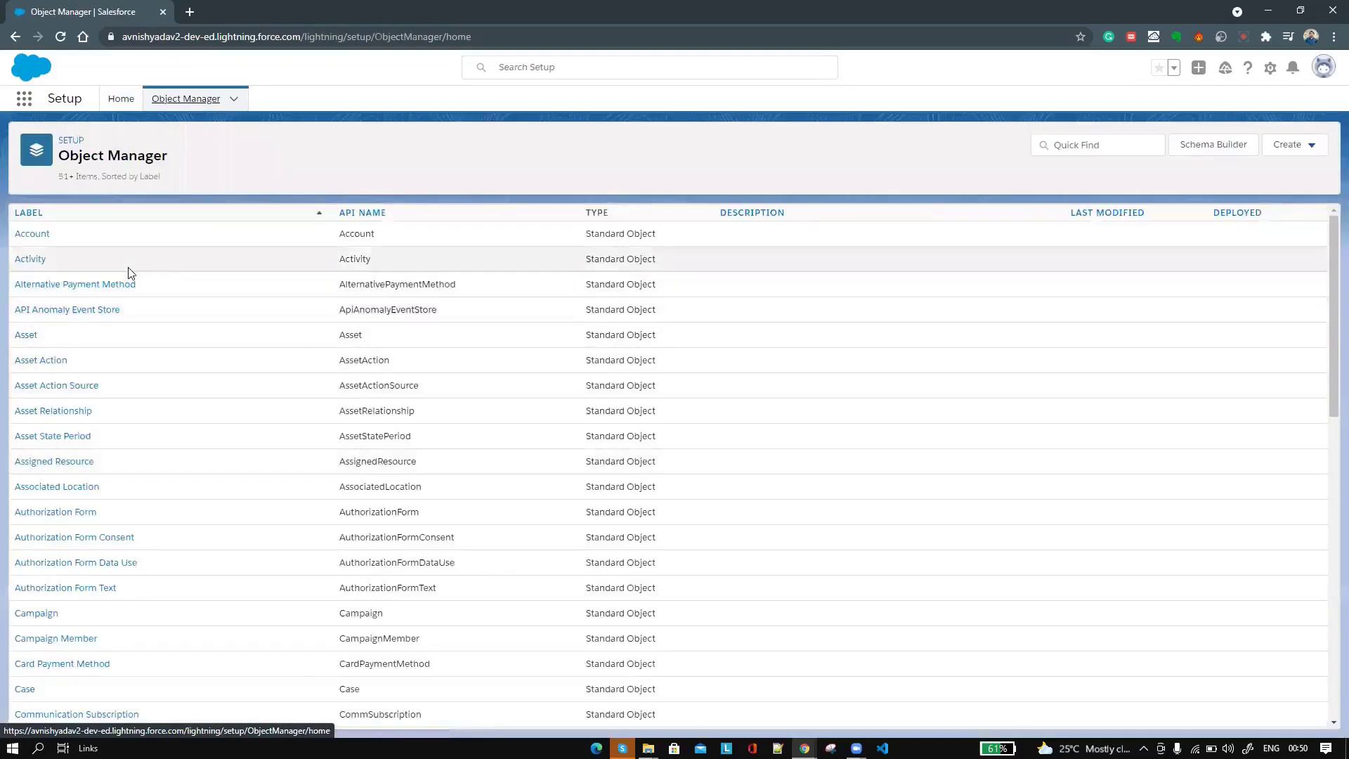
{"action": "left_click", "coordinate": [44, 239]}
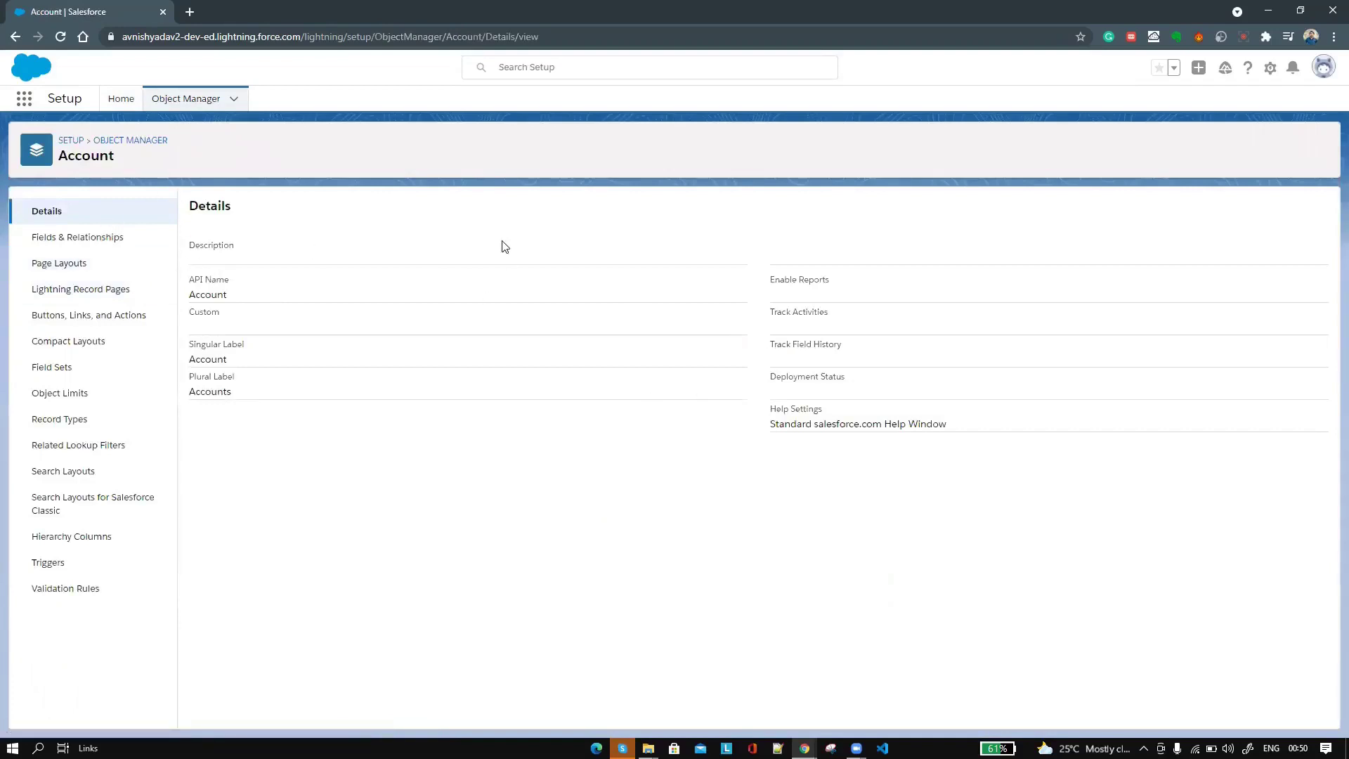
{"action": "left_click", "coordinate": [79, 238]}
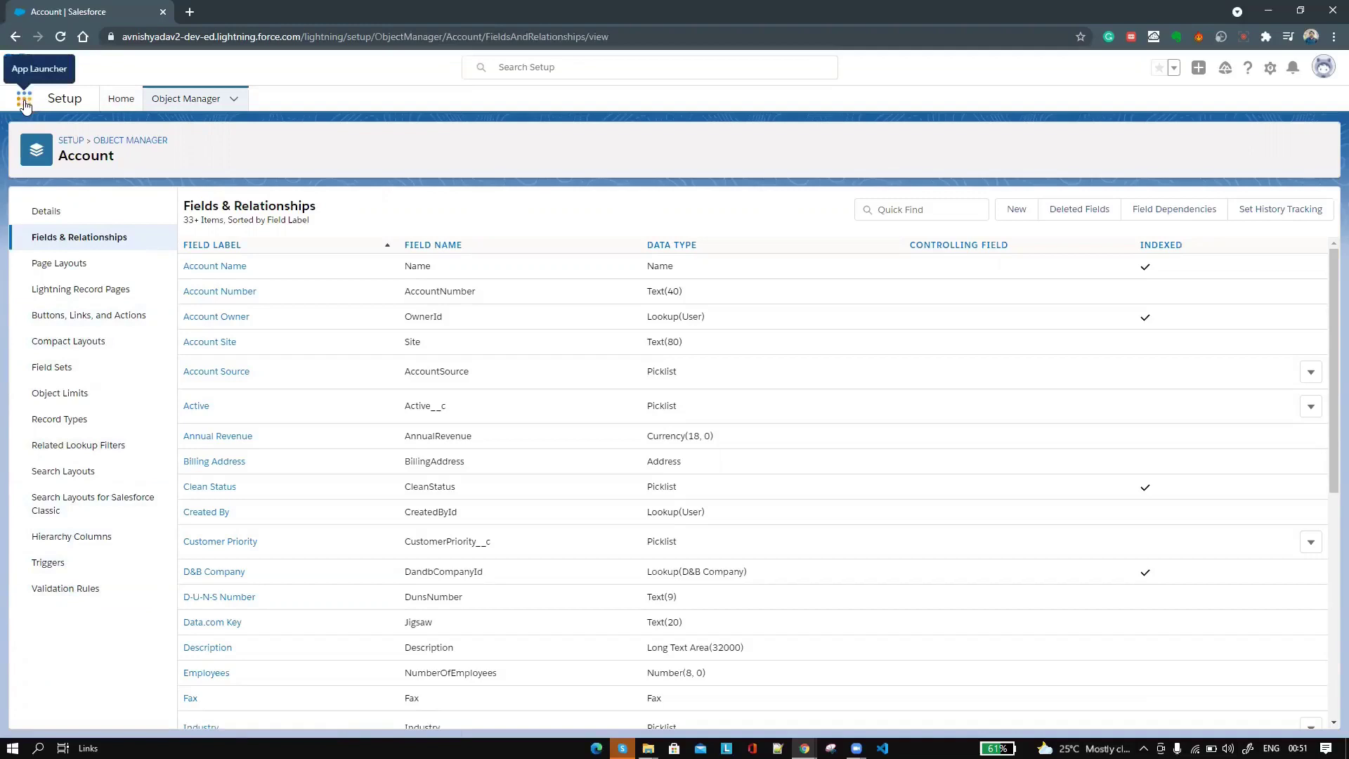
Launch the Sales app from the App Launcher and show its Recently Viewed Opportunities.
{"action": "left_click", "coordinate": [26, 106]}
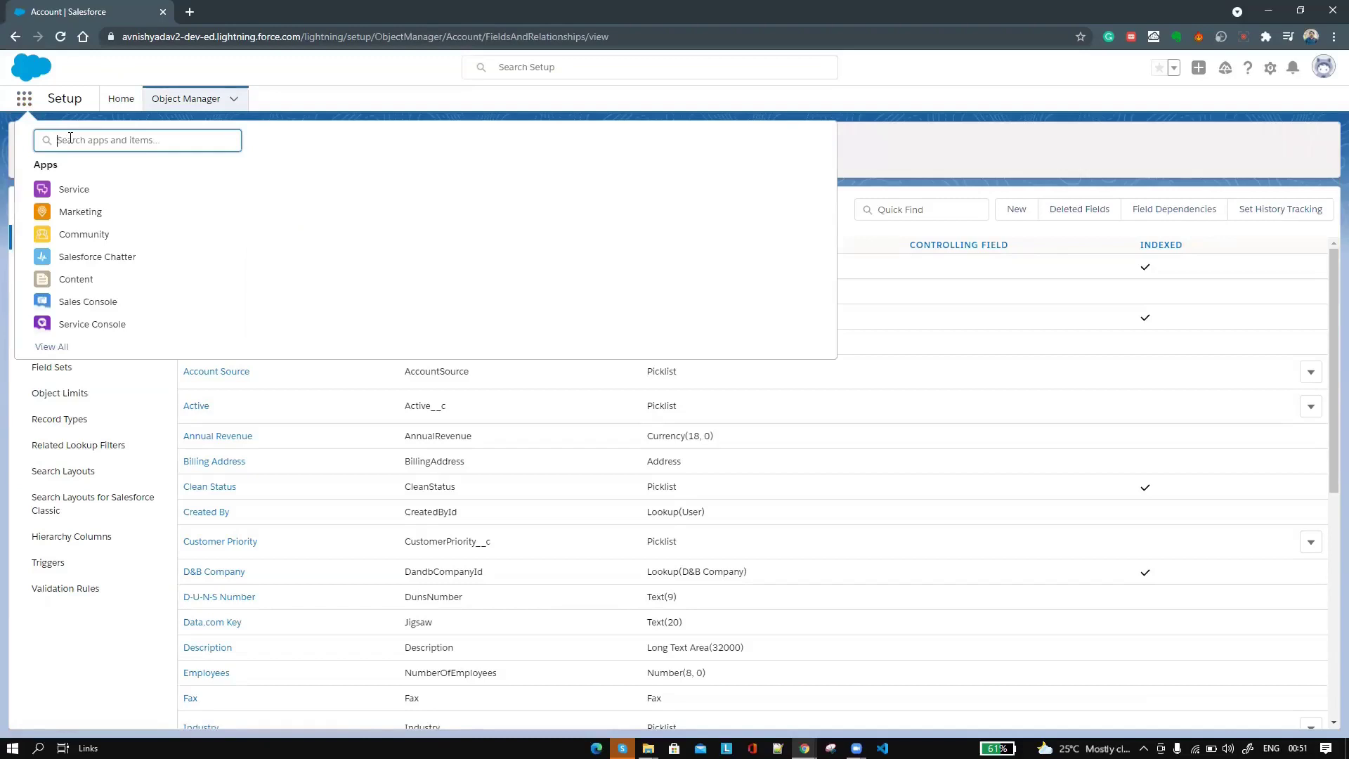
{"action": "type", "text": "Sales"}
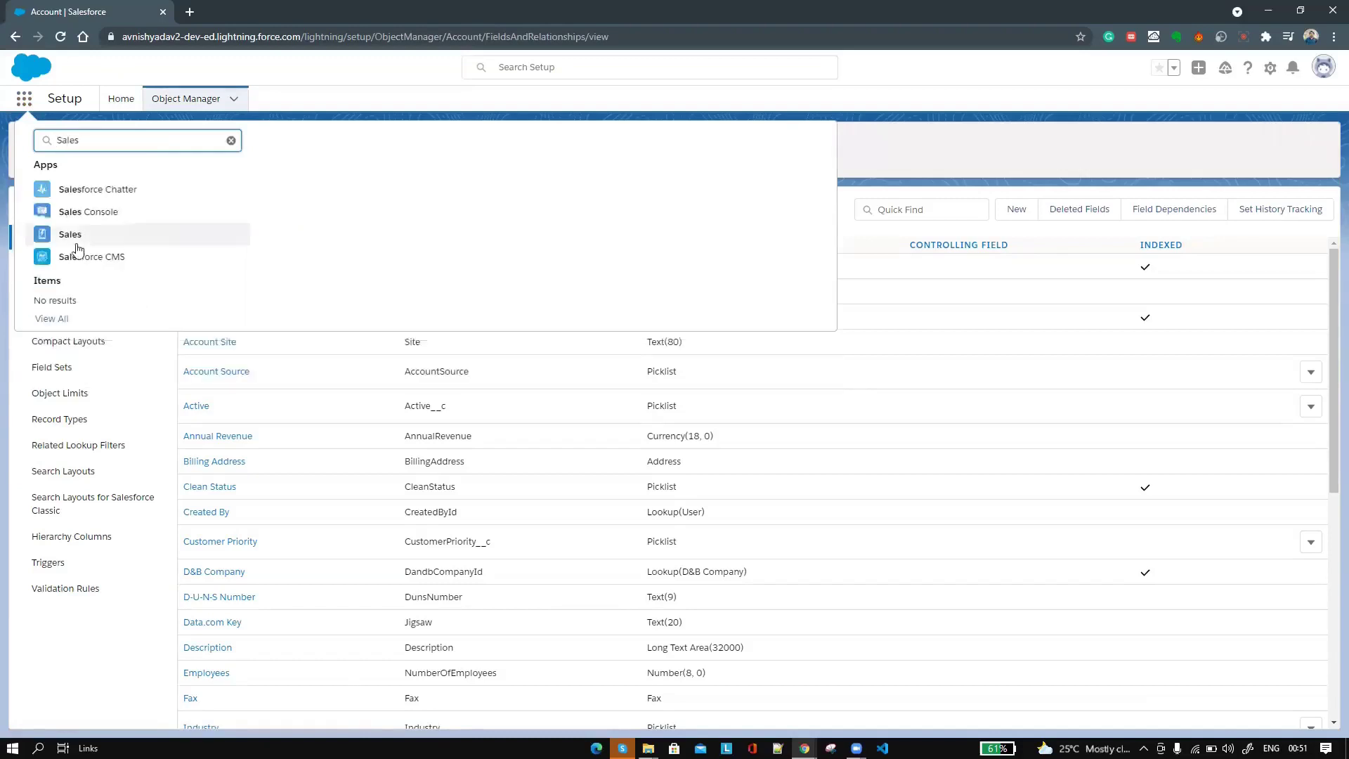
{"action": "left_click", "coordinate": [77, 242]}
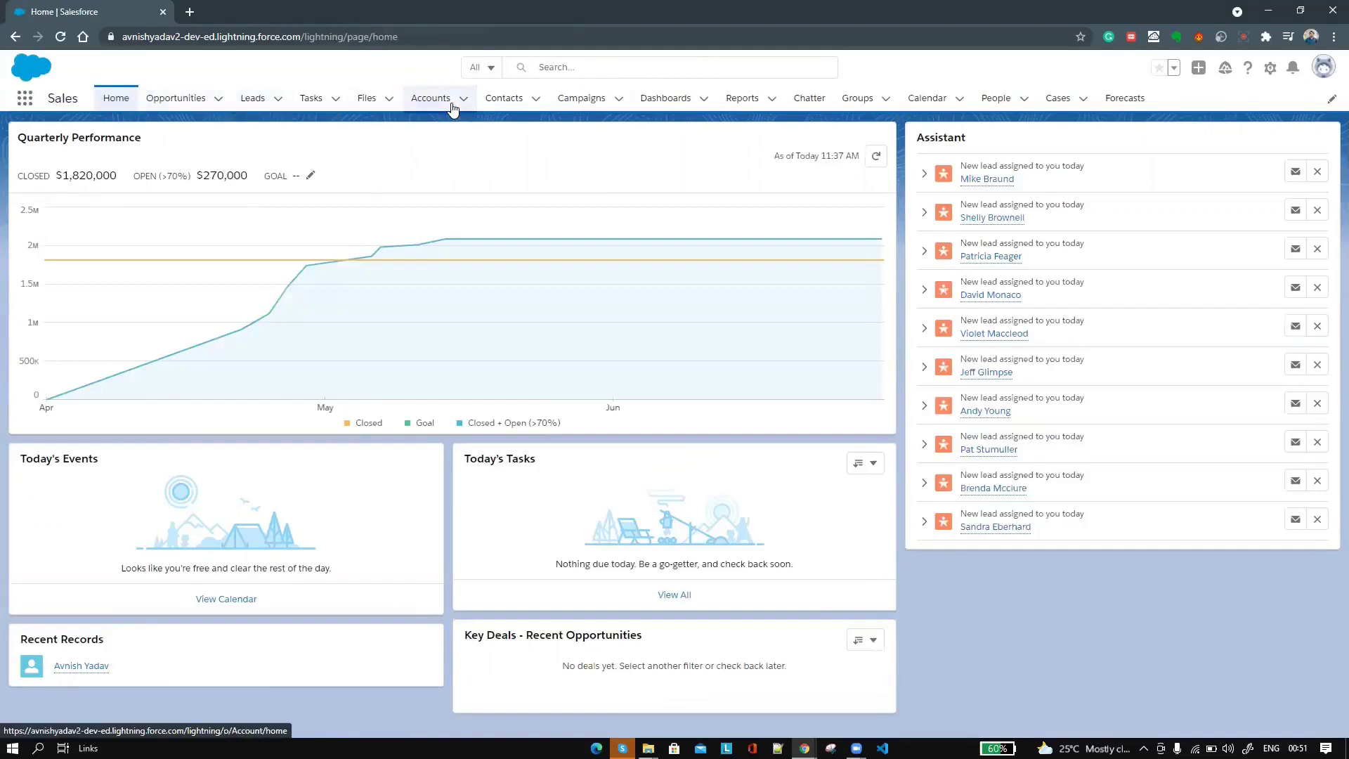
{"action": "left_click", "coordinate": [181, 101]}
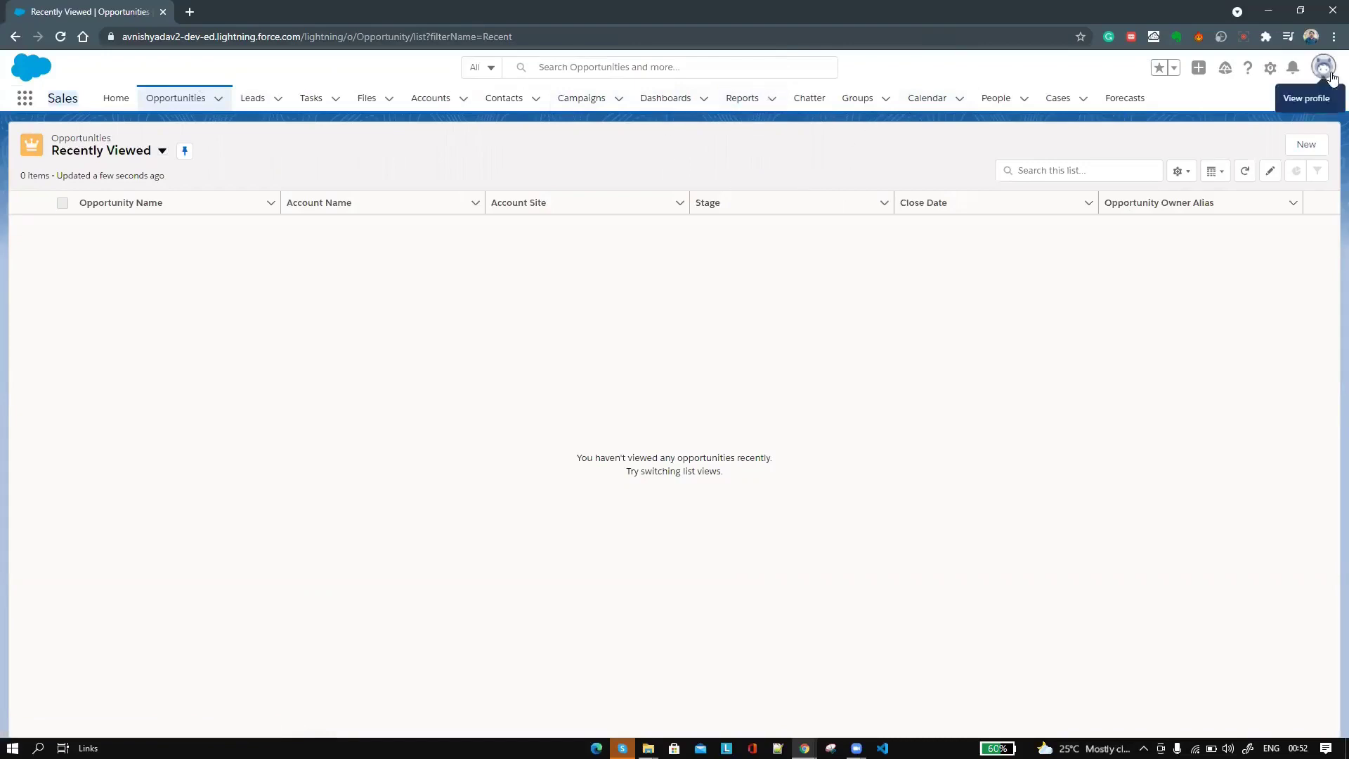
Switch to the Classic Sales app, then go back to Lightning Experience.
{"action": "left_click", "coordinate": [1324, 67]}
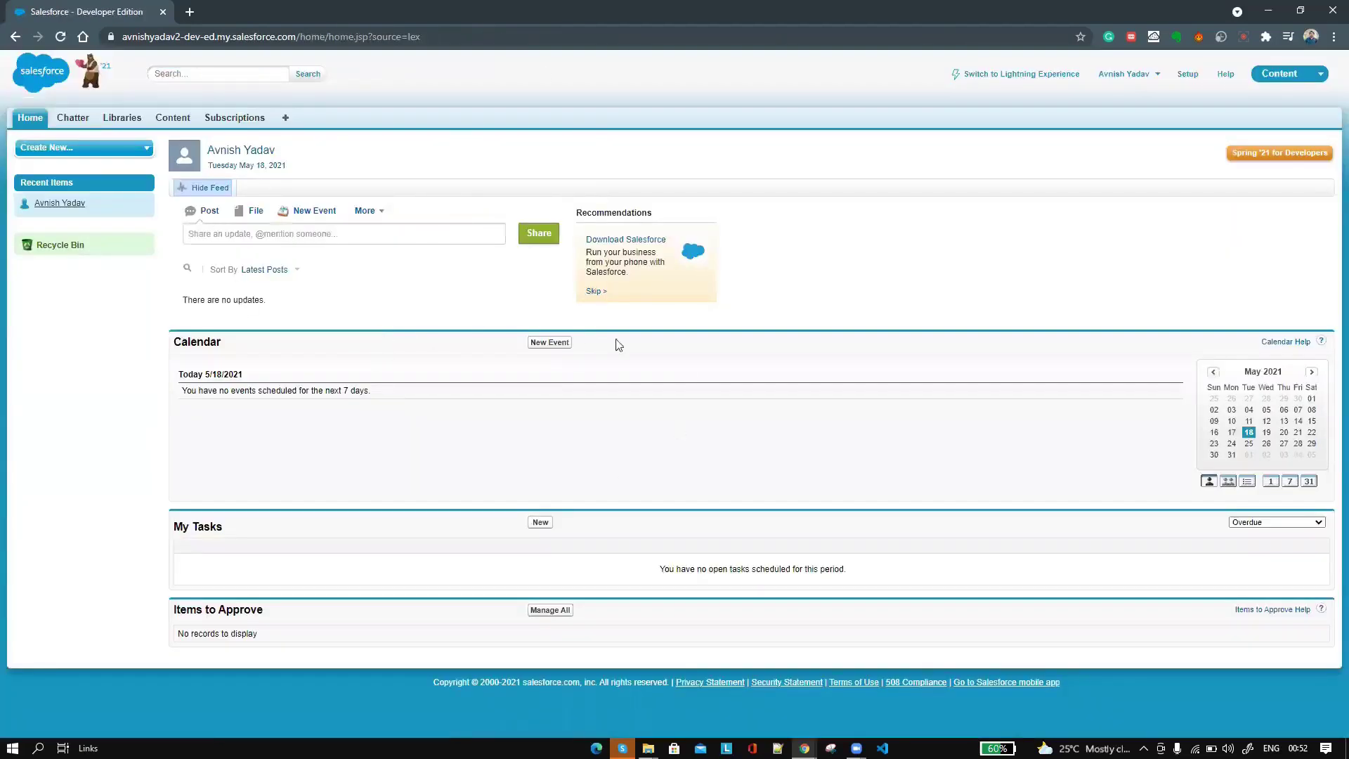
{"action": "left_click", "coordinate": [1316, 76]}
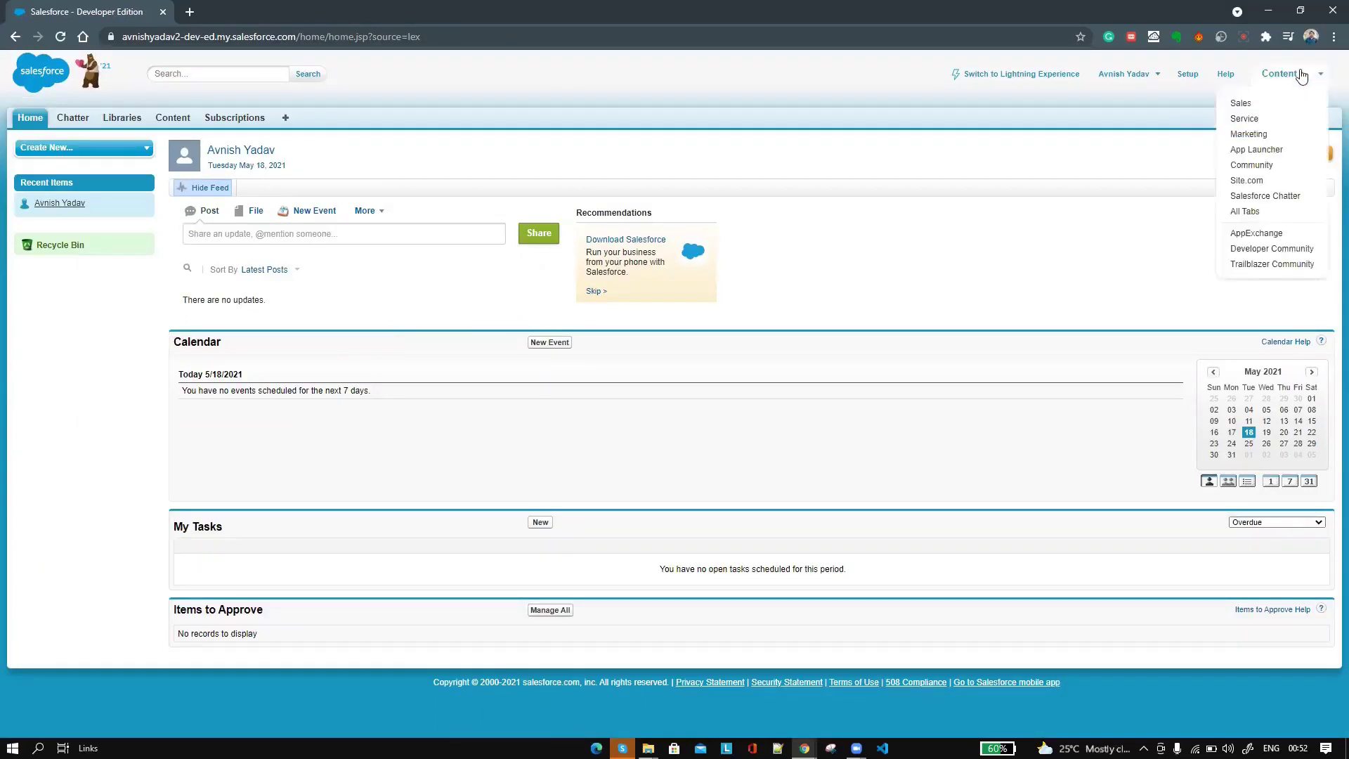
{"action": "left_click", "coordinate": [1253, 107]}
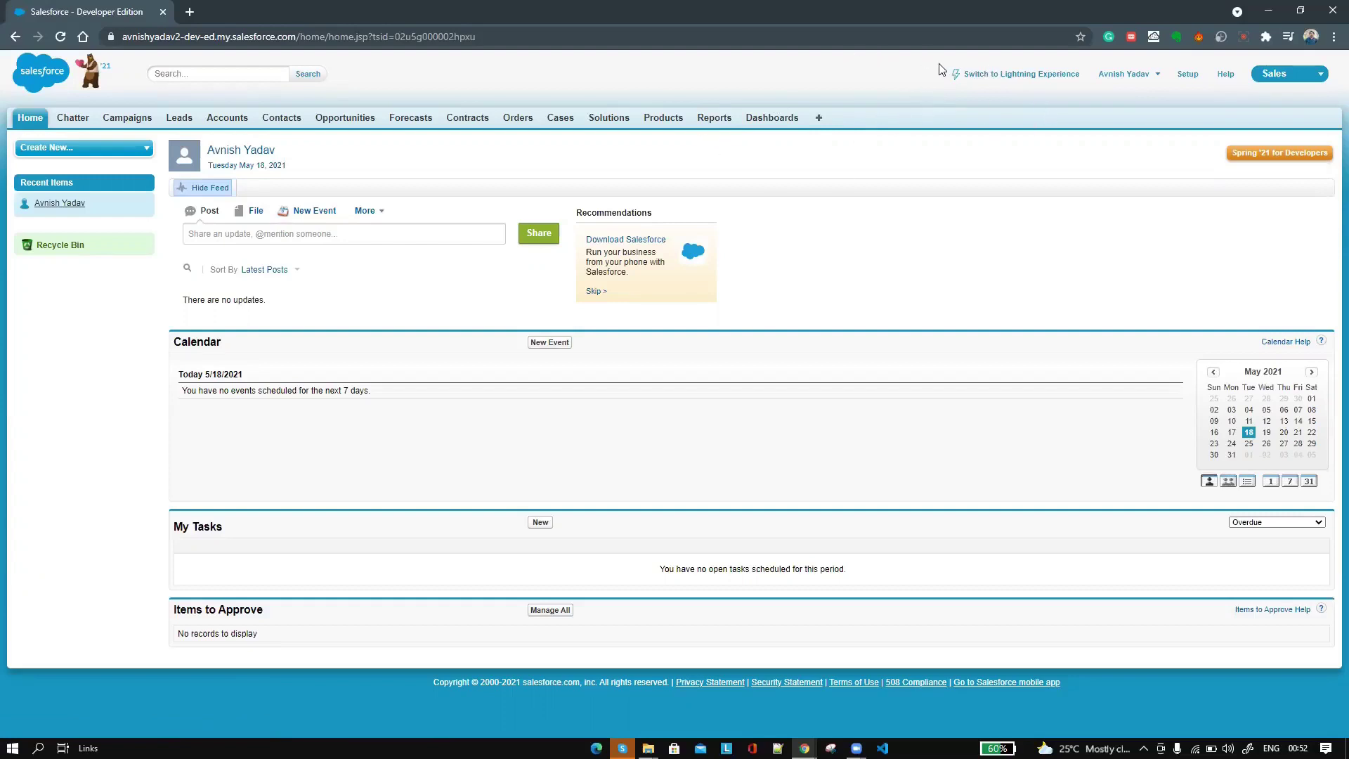
{"action": "left_click_drag", "start_coordinate": [945, 67], "coordinate": [1025, 81]}
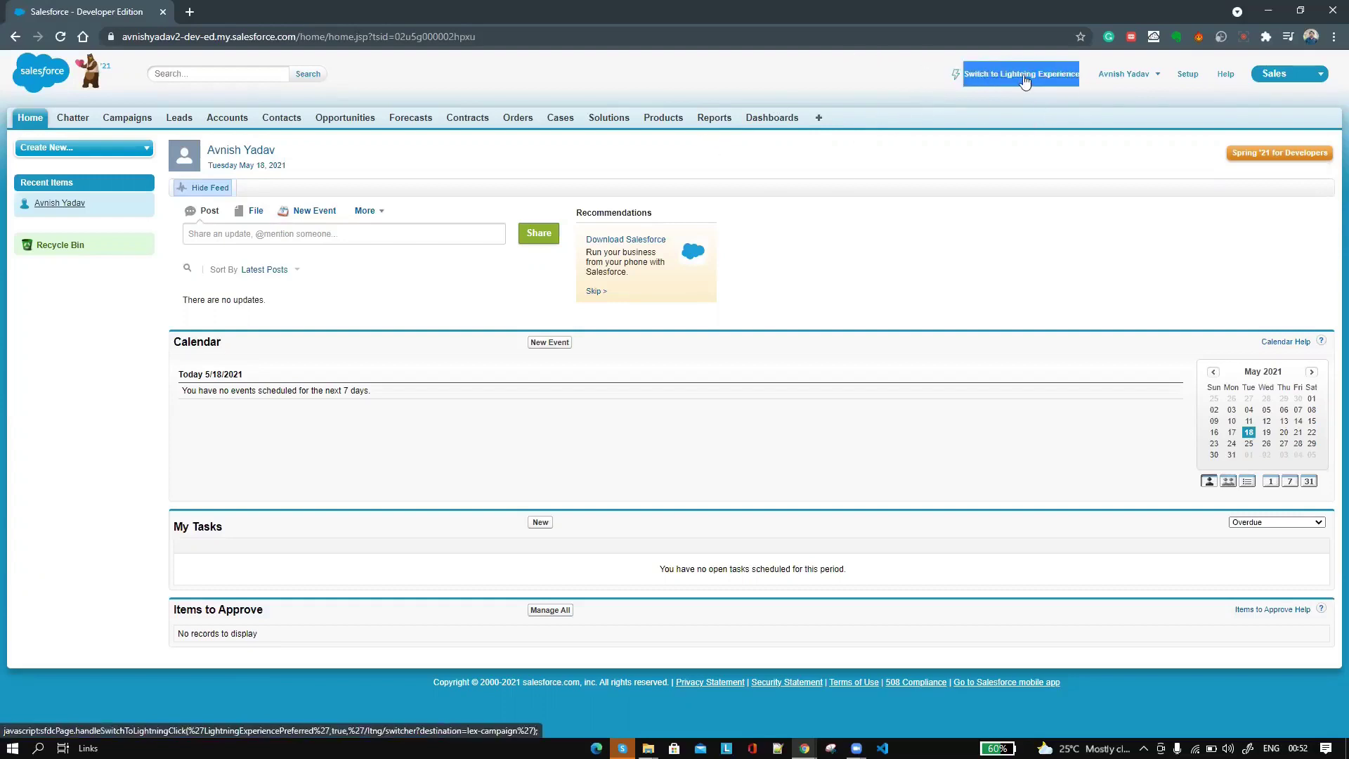
{"action": "left_click", "coordinate": [1024, 78]}
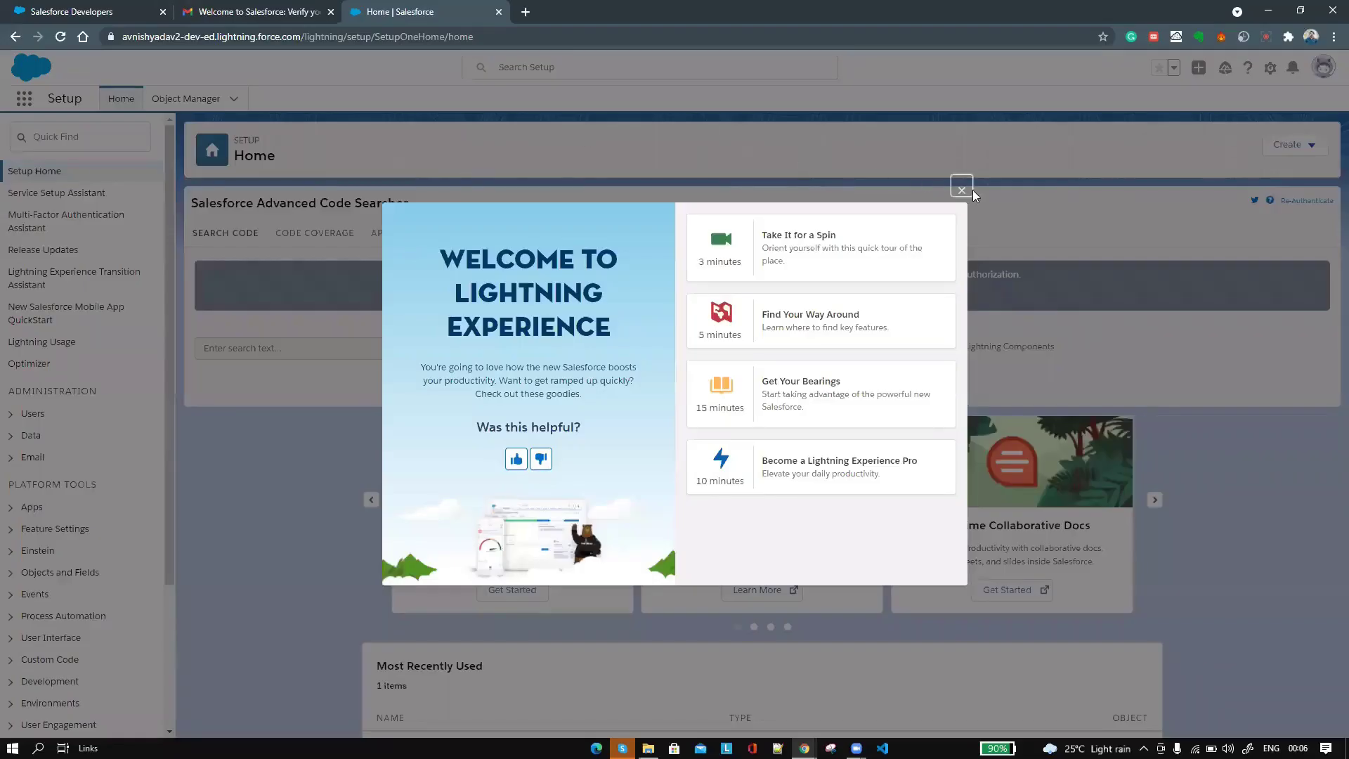
Dismiss the welcome dialog, launch the Sales app, and duplicate its browser tab.
{"action": "left_click", "coordinate": [962, 191]}
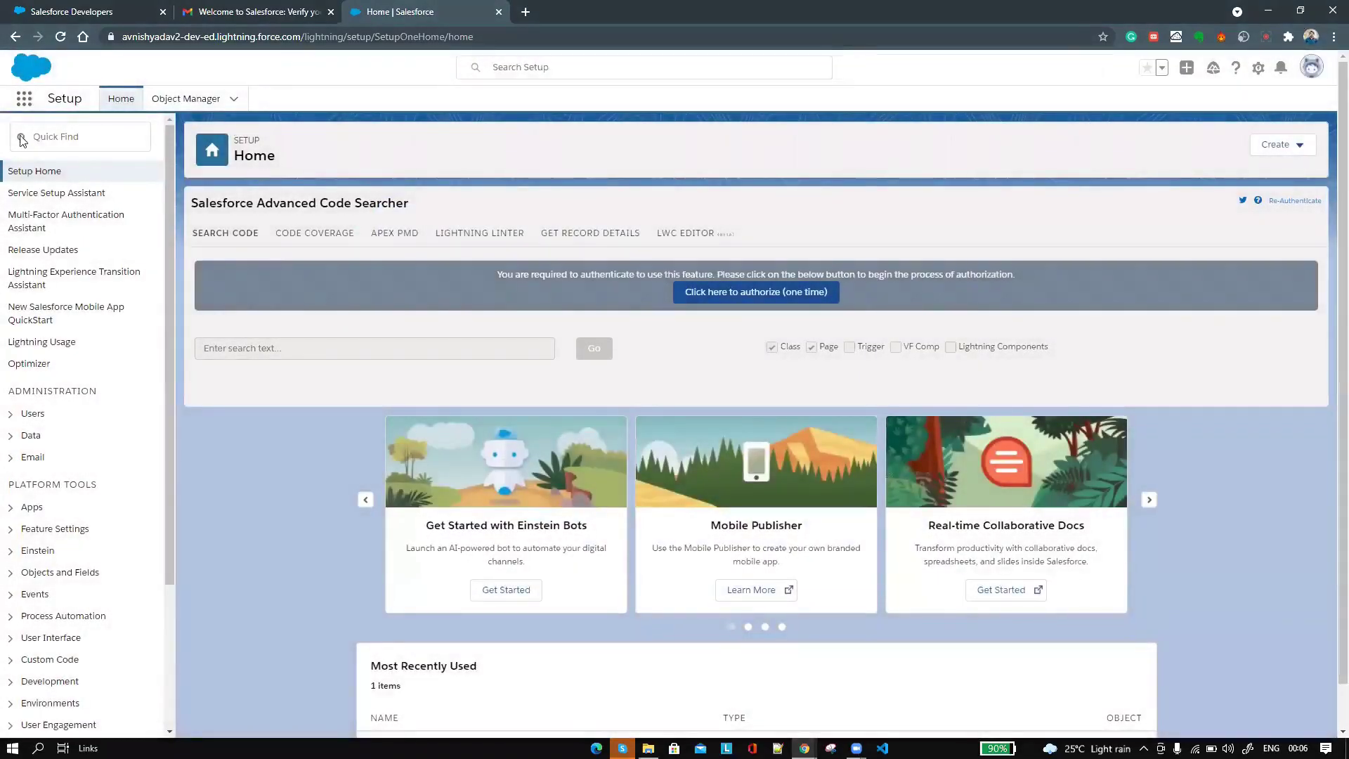
{"action": "left_click", "coordinate": [20, 112]}
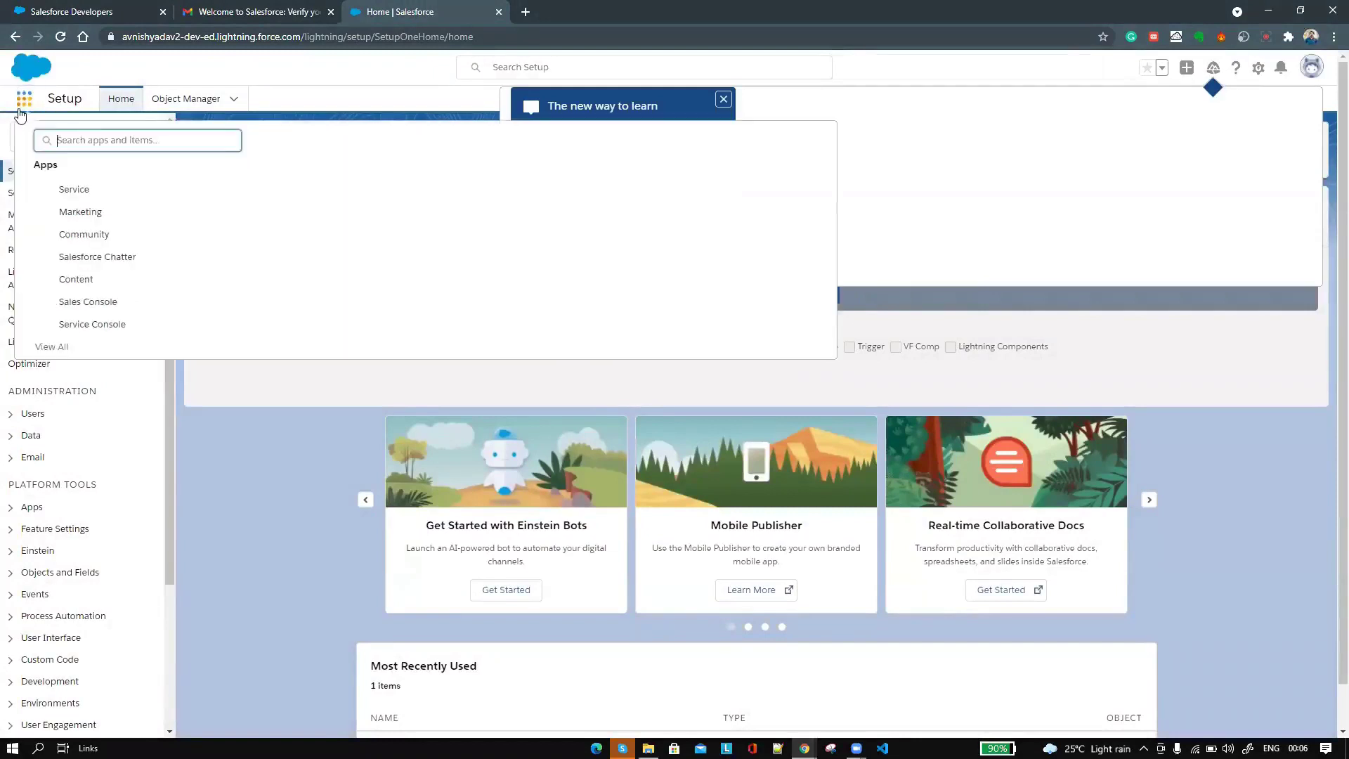
{"action": "type", "text": "Sales"}
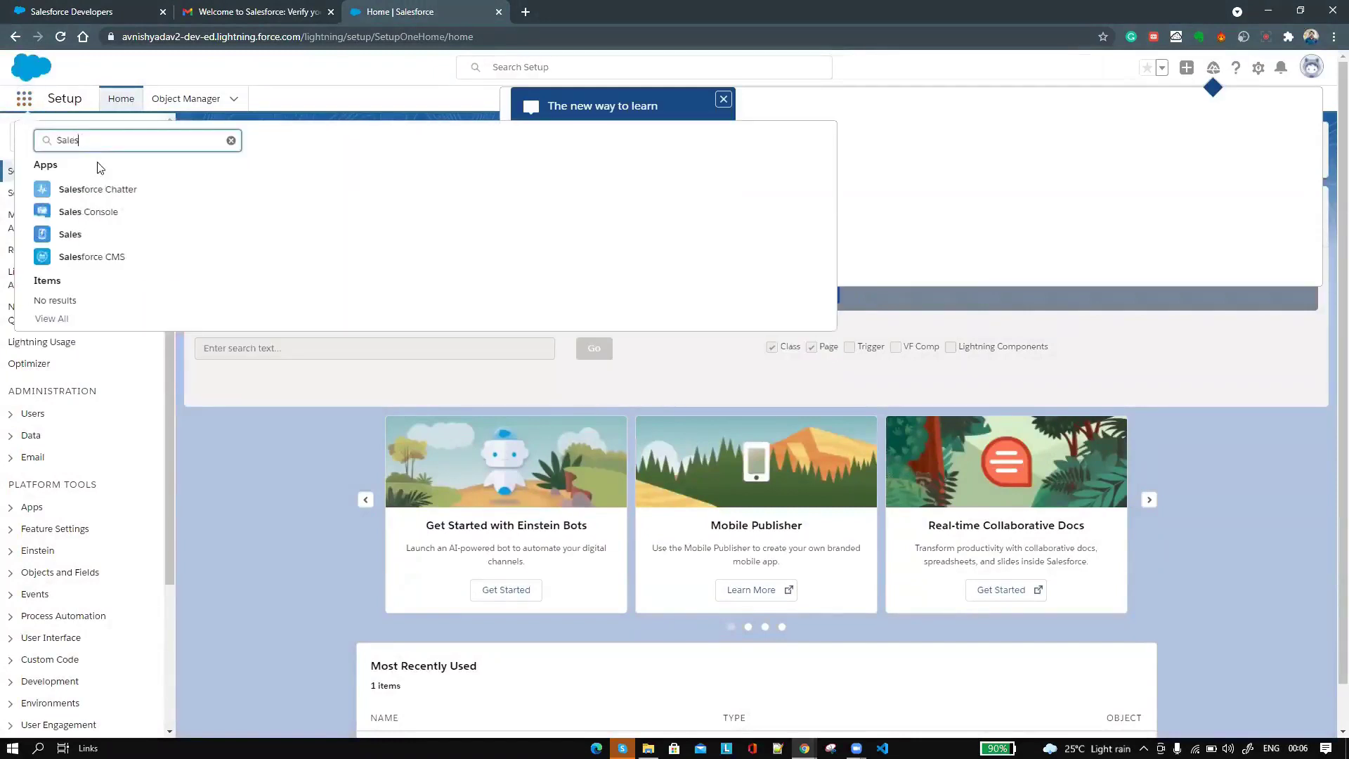
{"action": "left_click", "coordinate": [105, 242]}
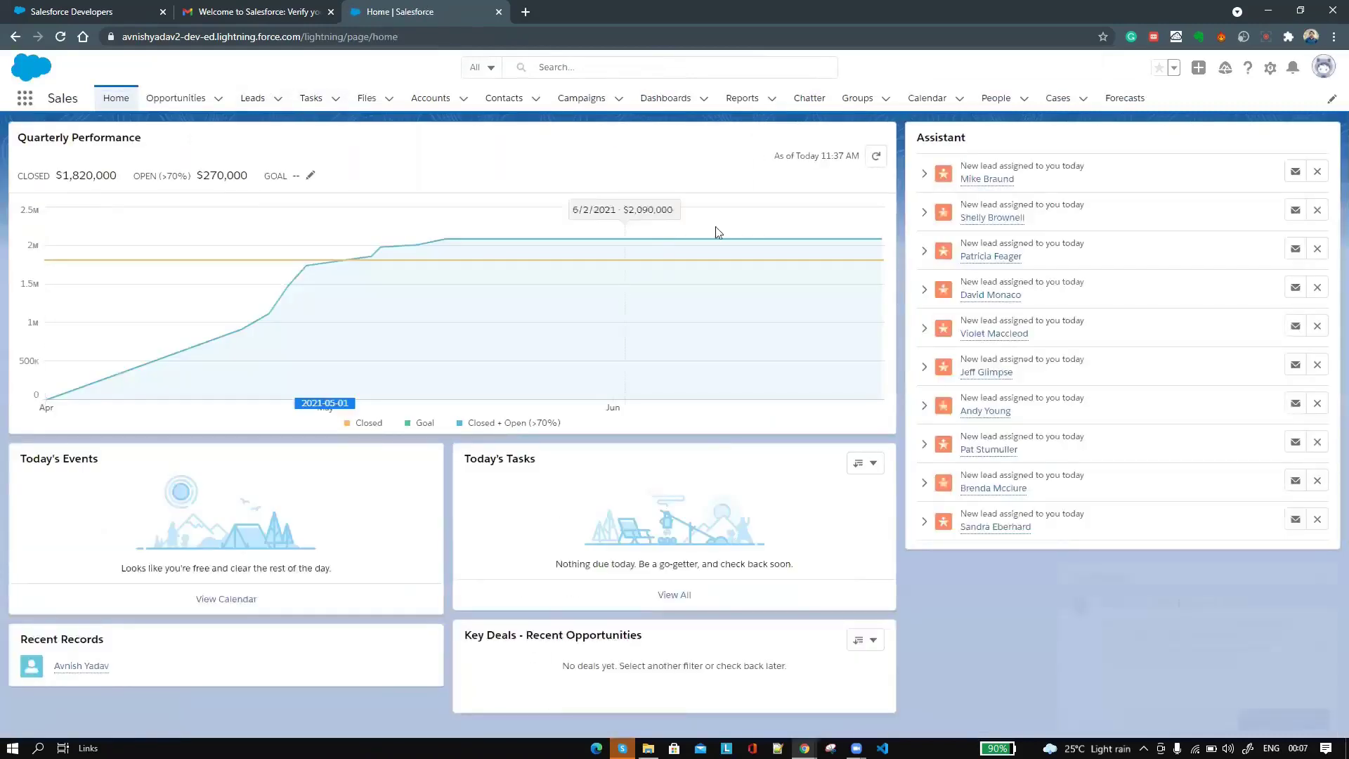
{"action": "right_click", "coordinate": [430, 12]}
{"action": "left_click", "coordinate": [484, 89]}
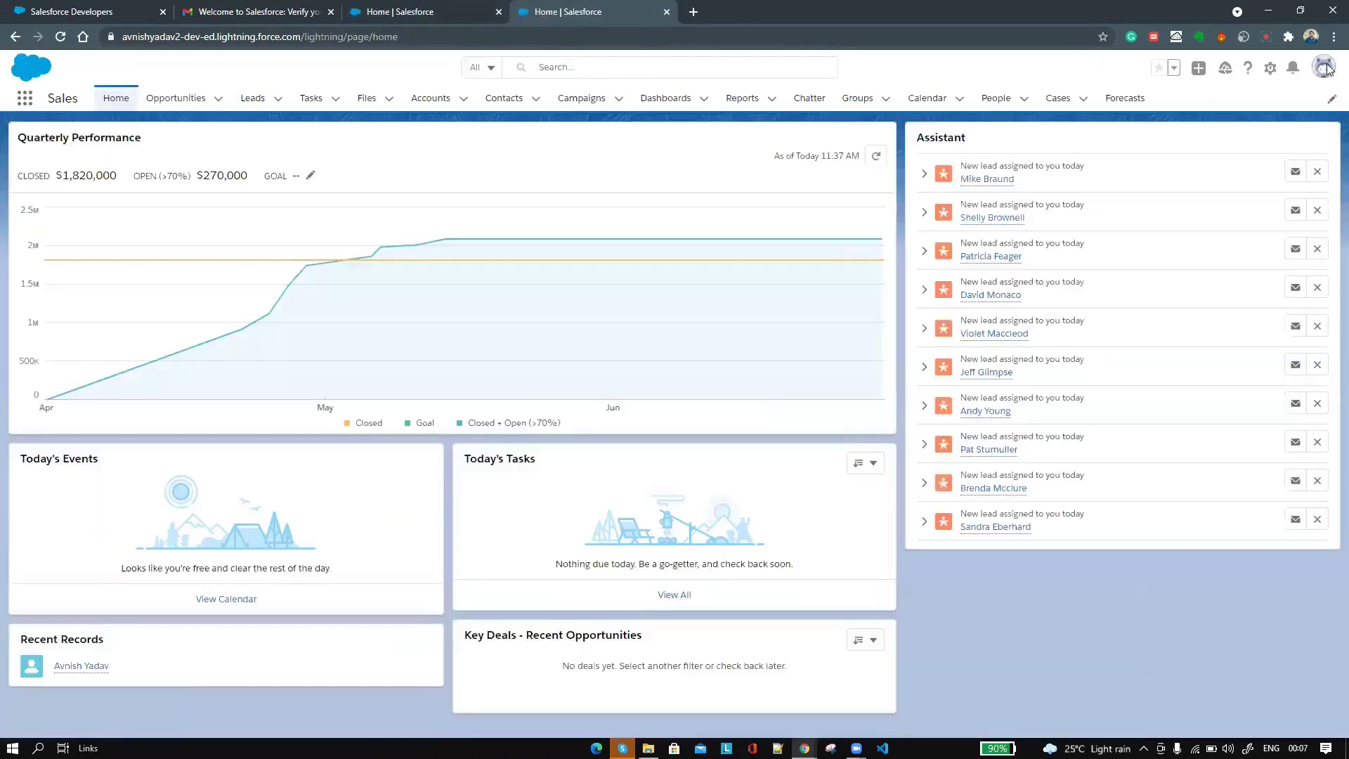
Switch the duplicate tab to Salesforce Classic and compare it with the Lightning home tab.
{"action": "left_click", "coordinate": [1321, 74]}
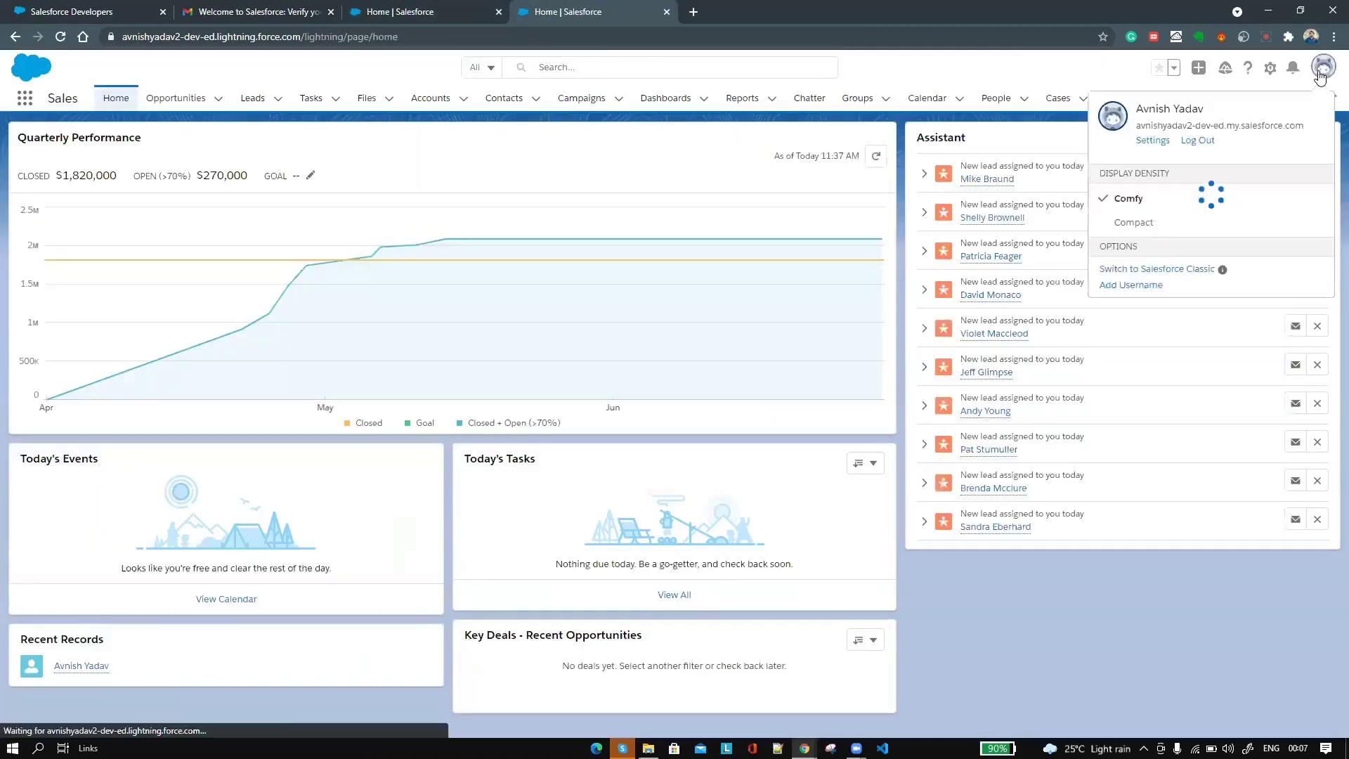
{"action": "left_click", "coordinate": [1199, 480]}
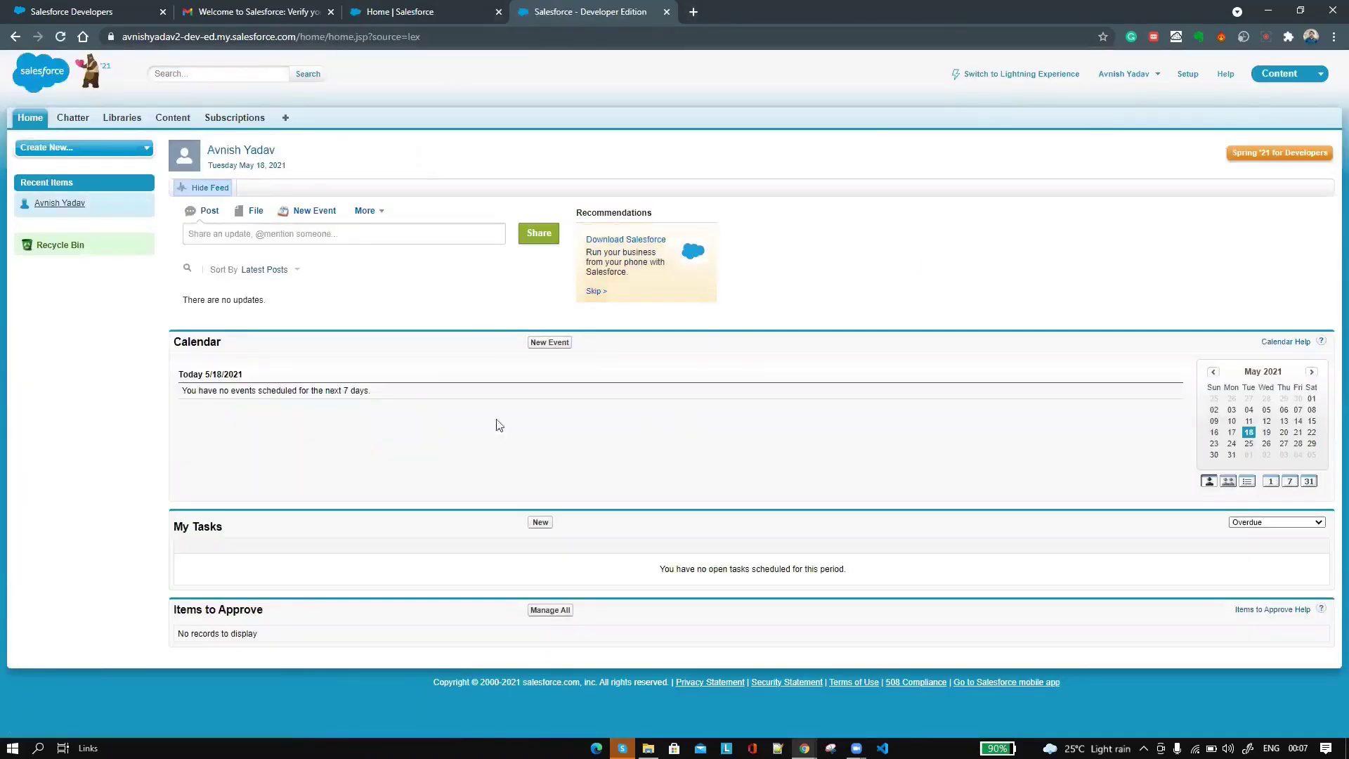
{"action": "left_click", "coordinate": [461, 9]}
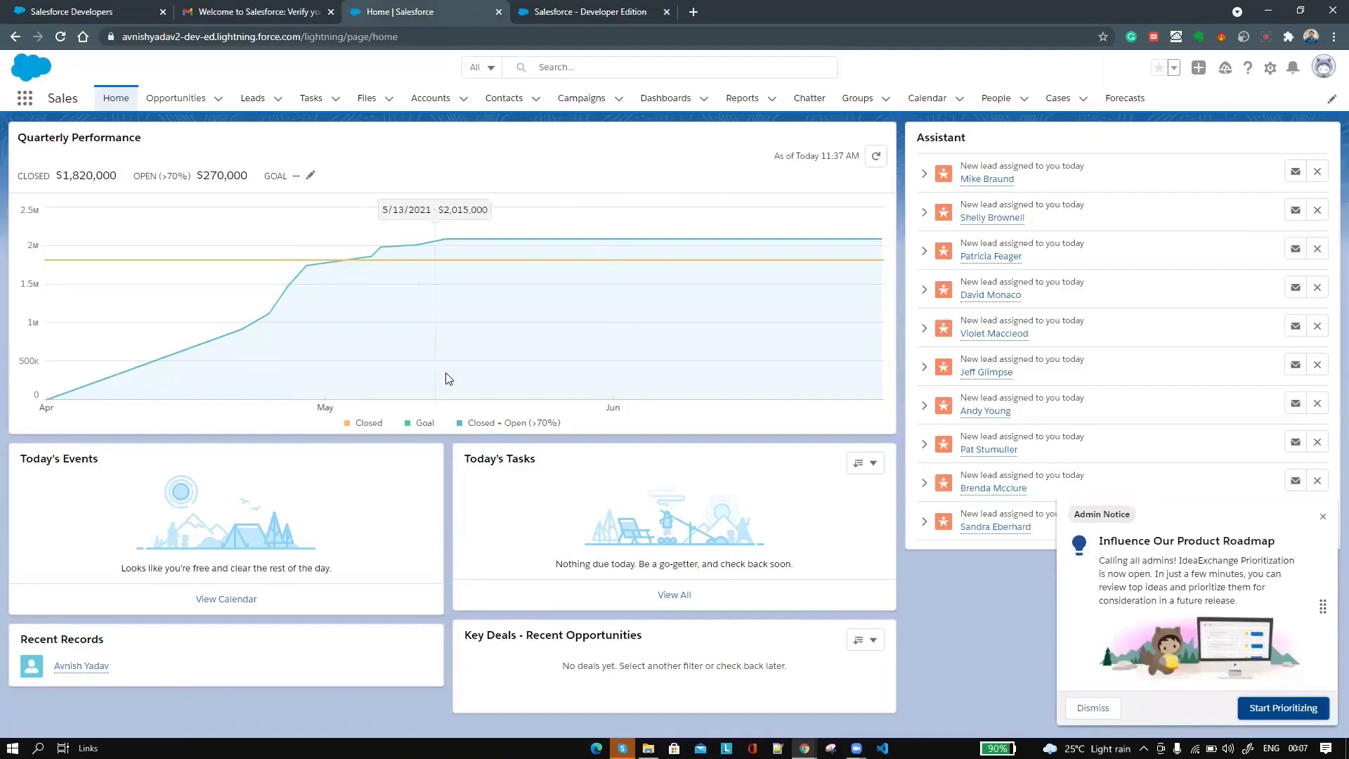
{"action": "mouse_move", "coordinate": [339, 258]}
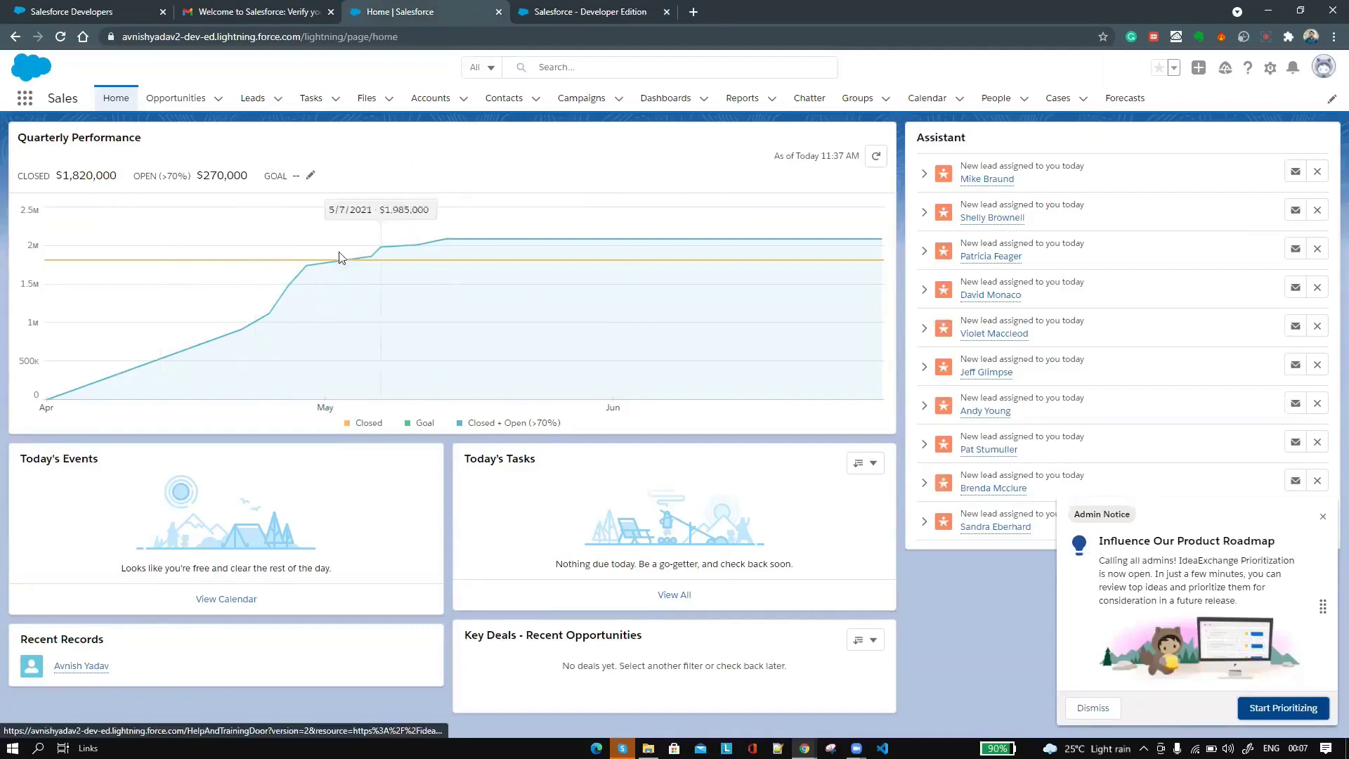
{"action": "left_click", "coordinate": [602, 10]}
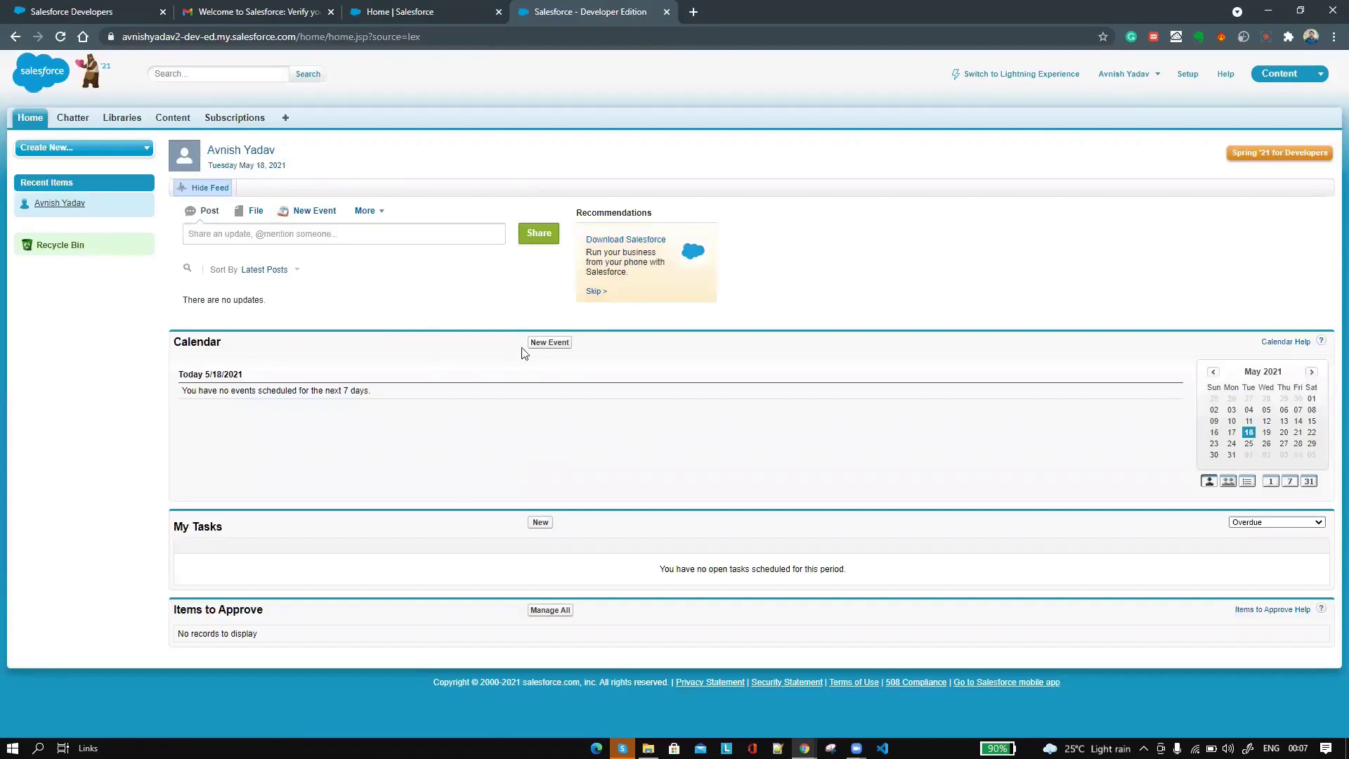
{"action": "left_click", "coordinate": [397, 8]}
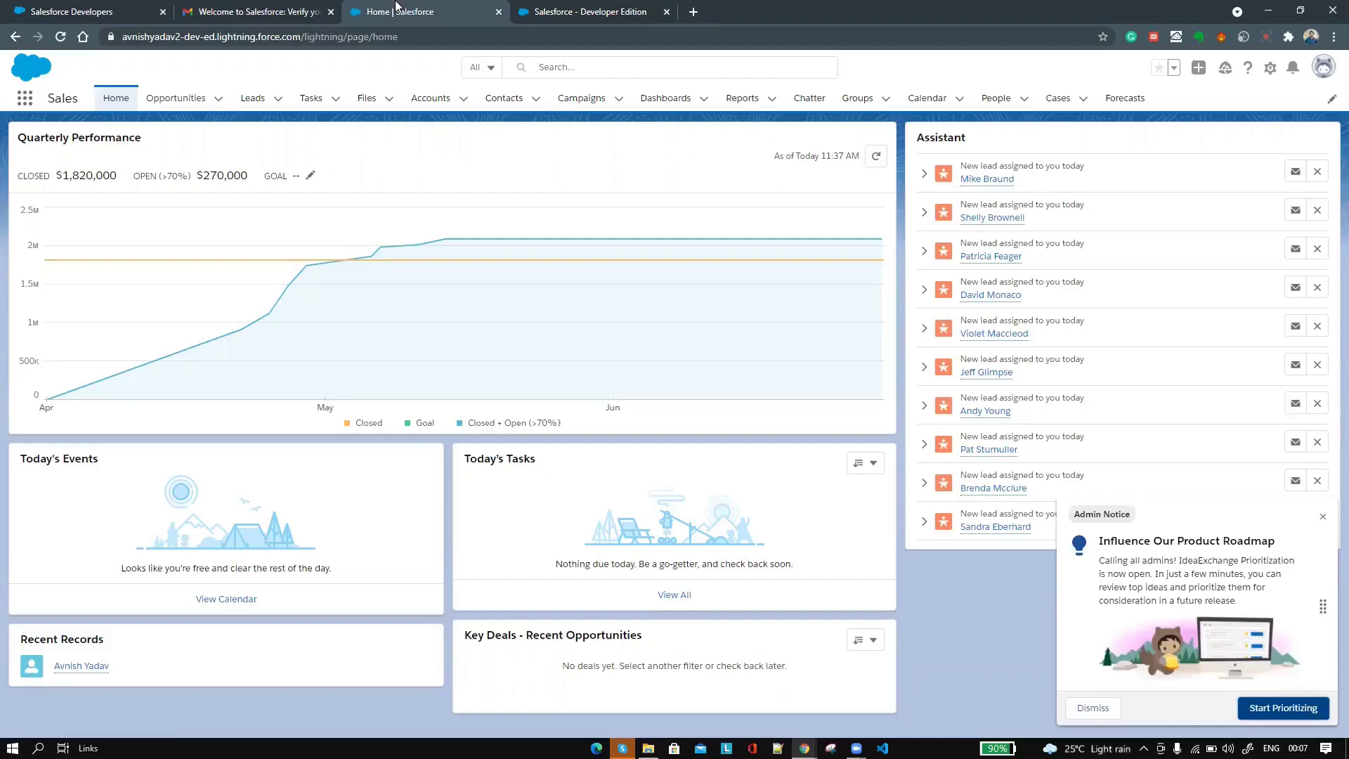
Show the Lightning Accounts list, glancing back at the Classic home tab.
{"action": "left_click", "coordinate": [430, 99]}
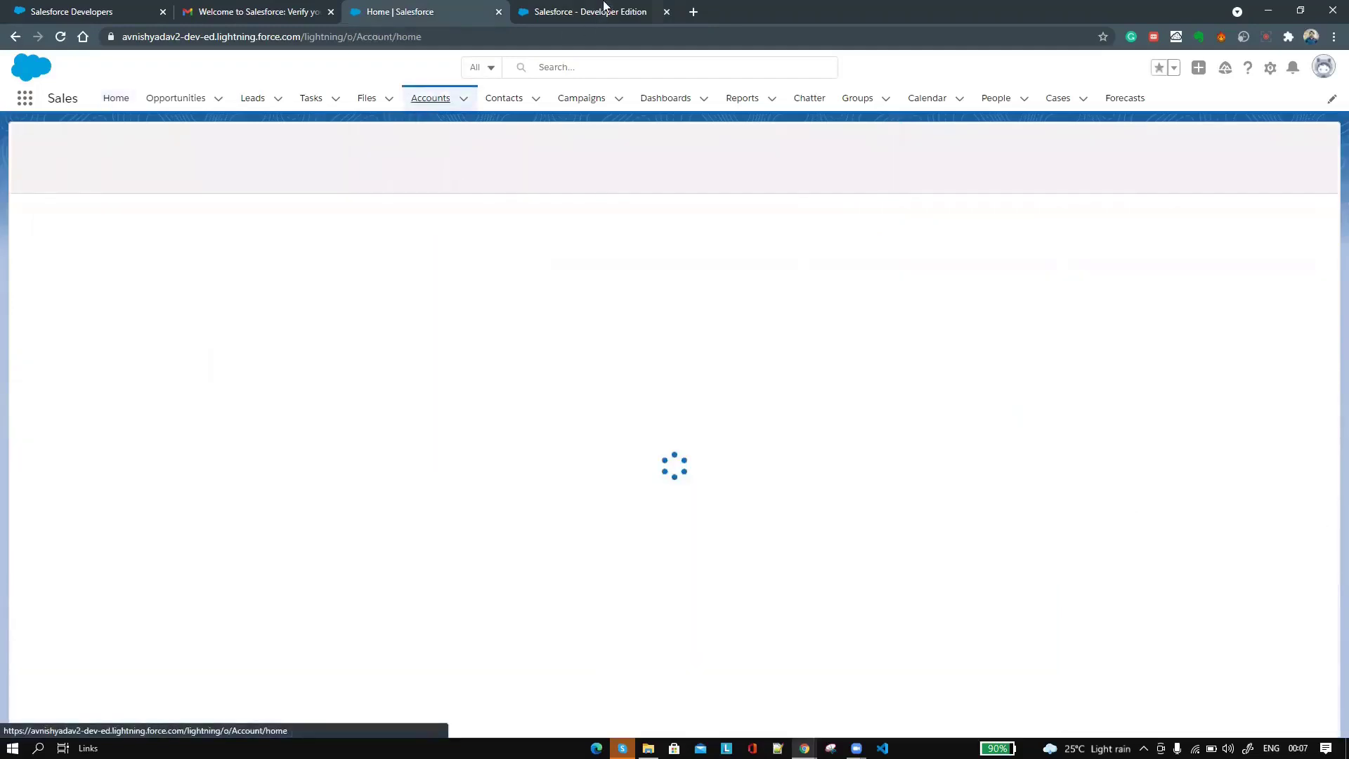
{"action": "left_click", "coordinate": [605, 9]}
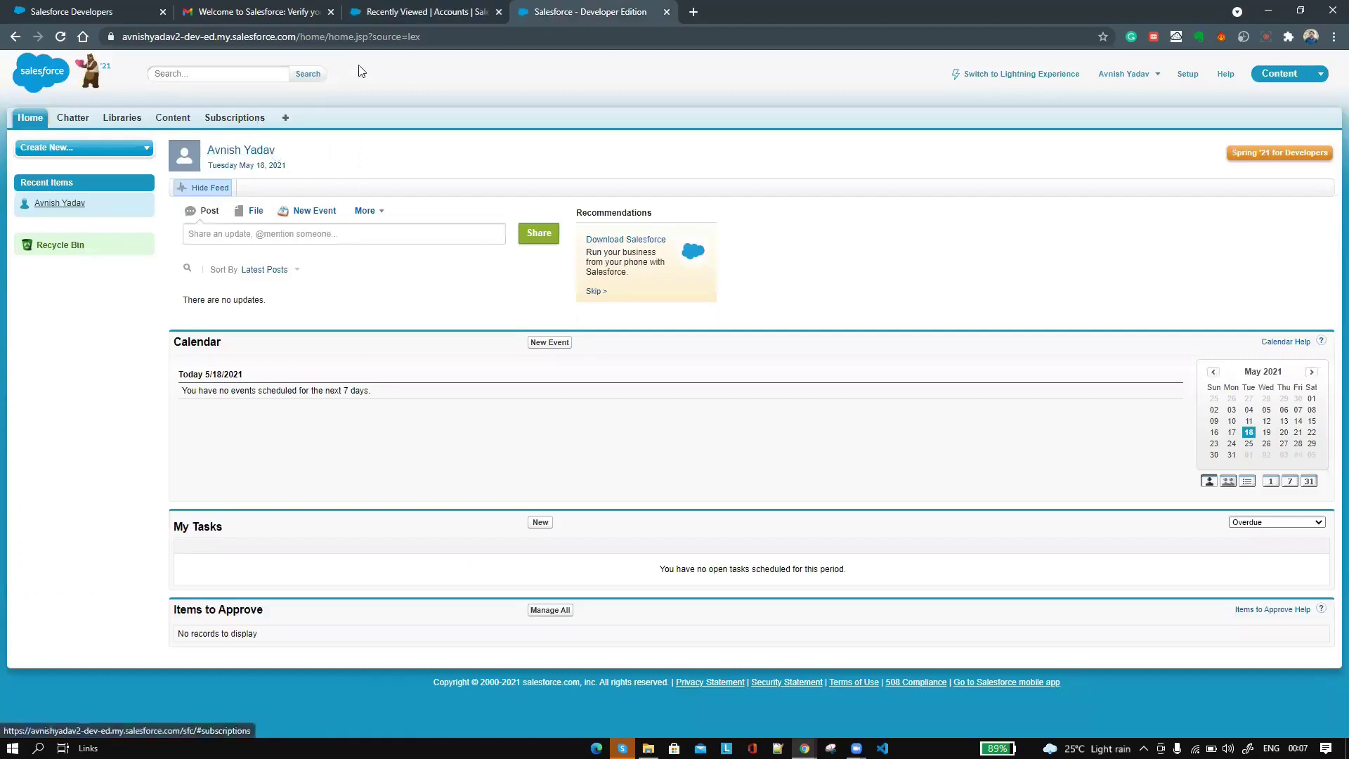
{"action": "left_click", "coordinate": [433, 10]}
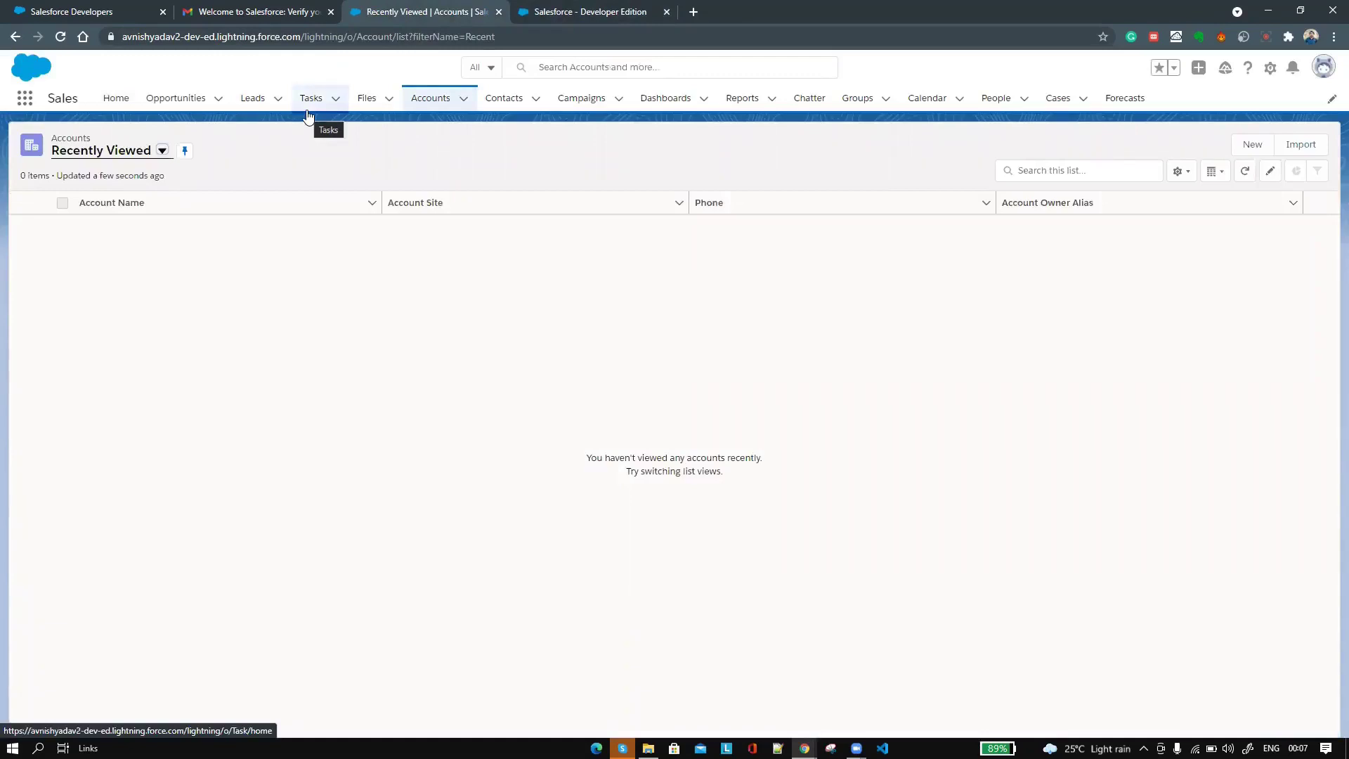
Flip to the Classic home tab twice, by click and Ctrl+Tab, returning to Lightning Accounts each time.
{"action": "left_click", "coordinate": [601, 10]}
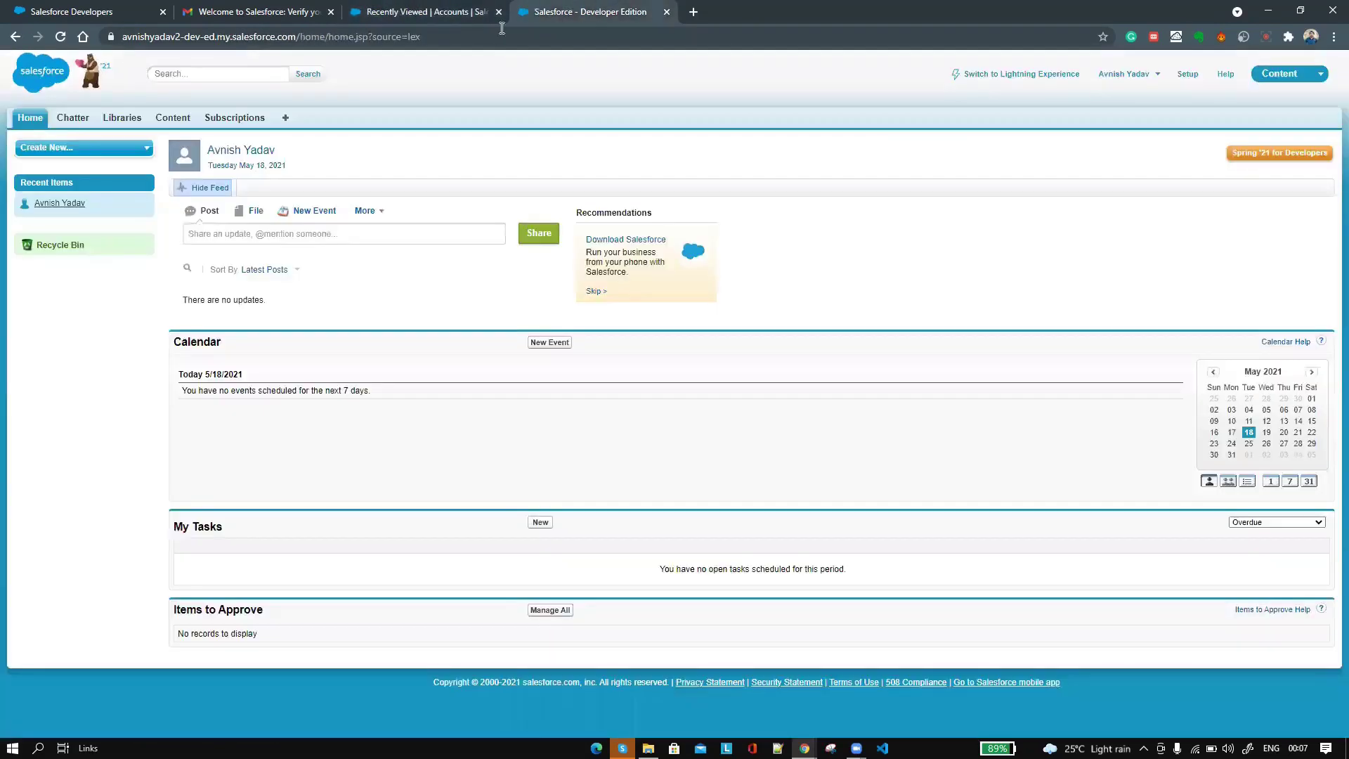
{"action": "left_click", "coordinate": [417, 10]}
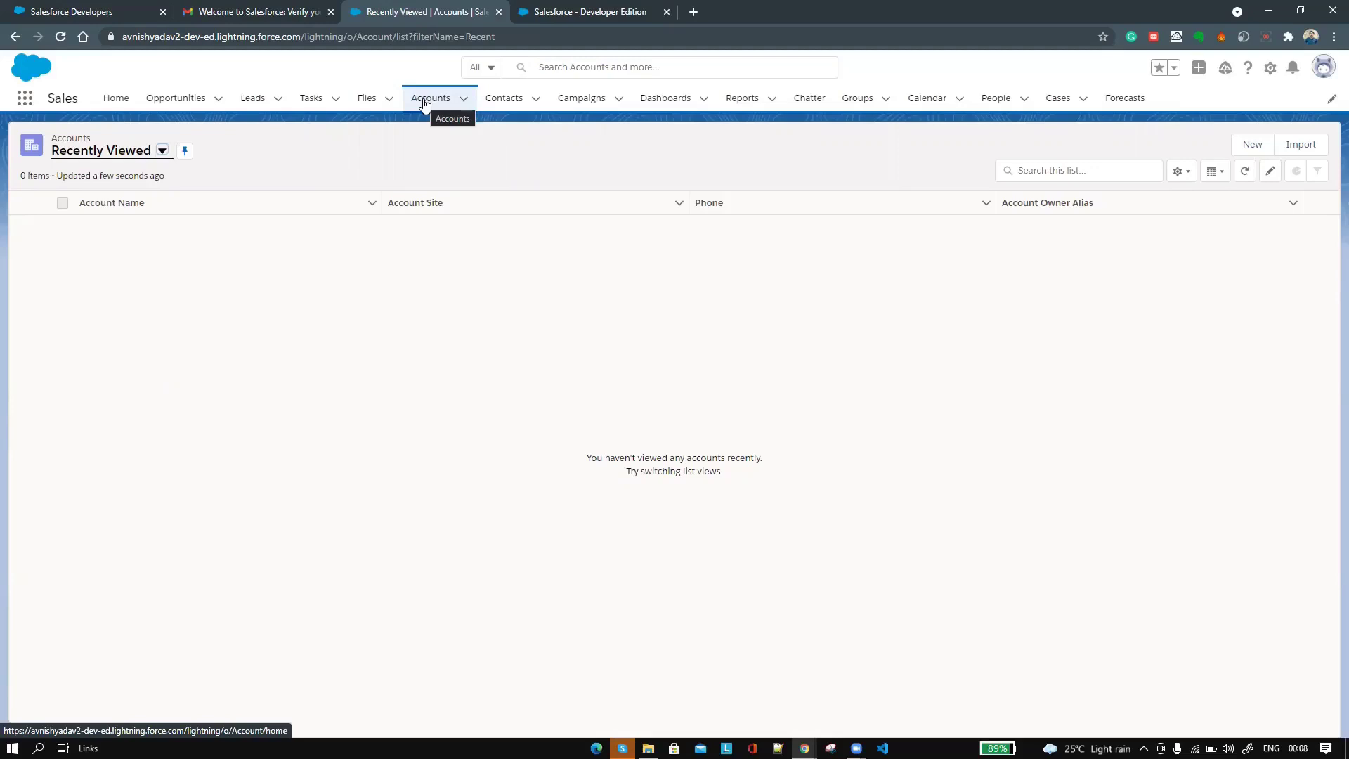
{"action": "key", "text": "ctrl+Tab"}
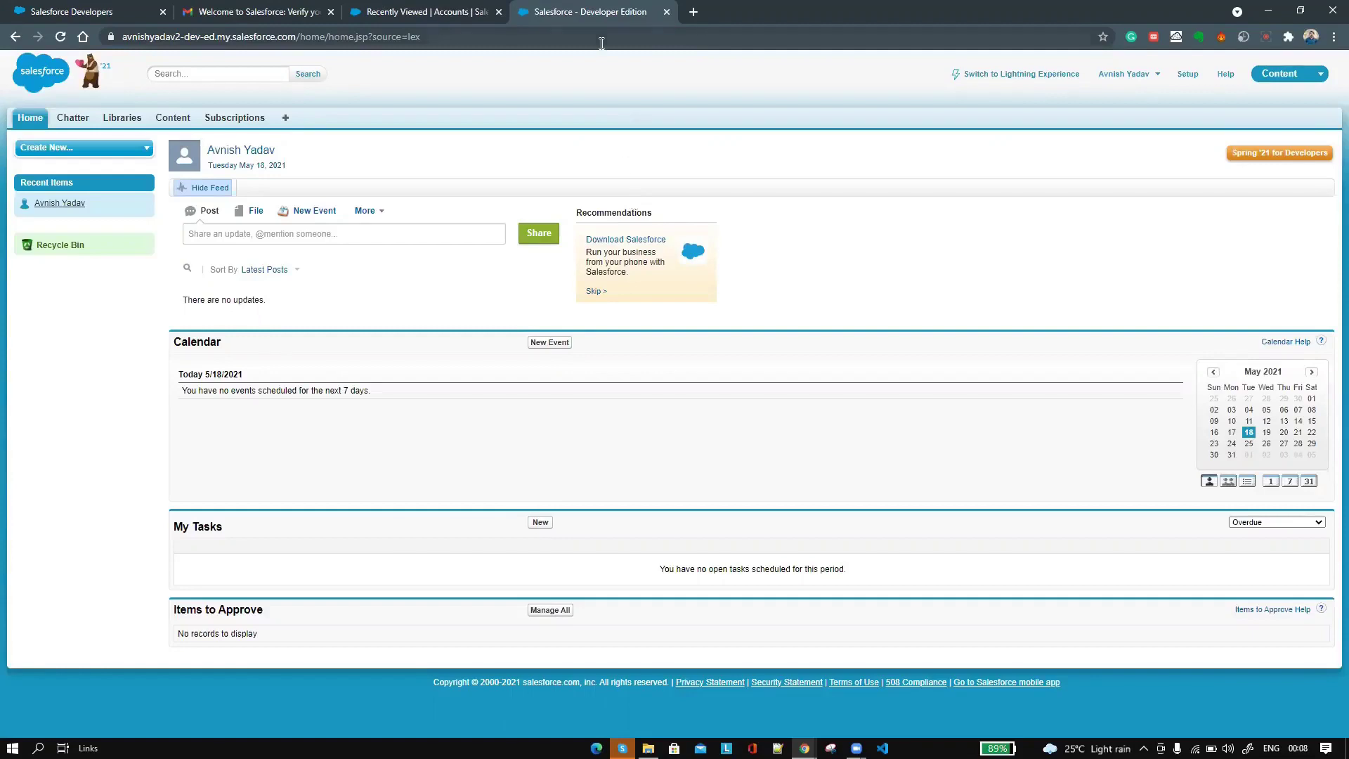
{"action": "left_click", "coordinate": [442, 7]}
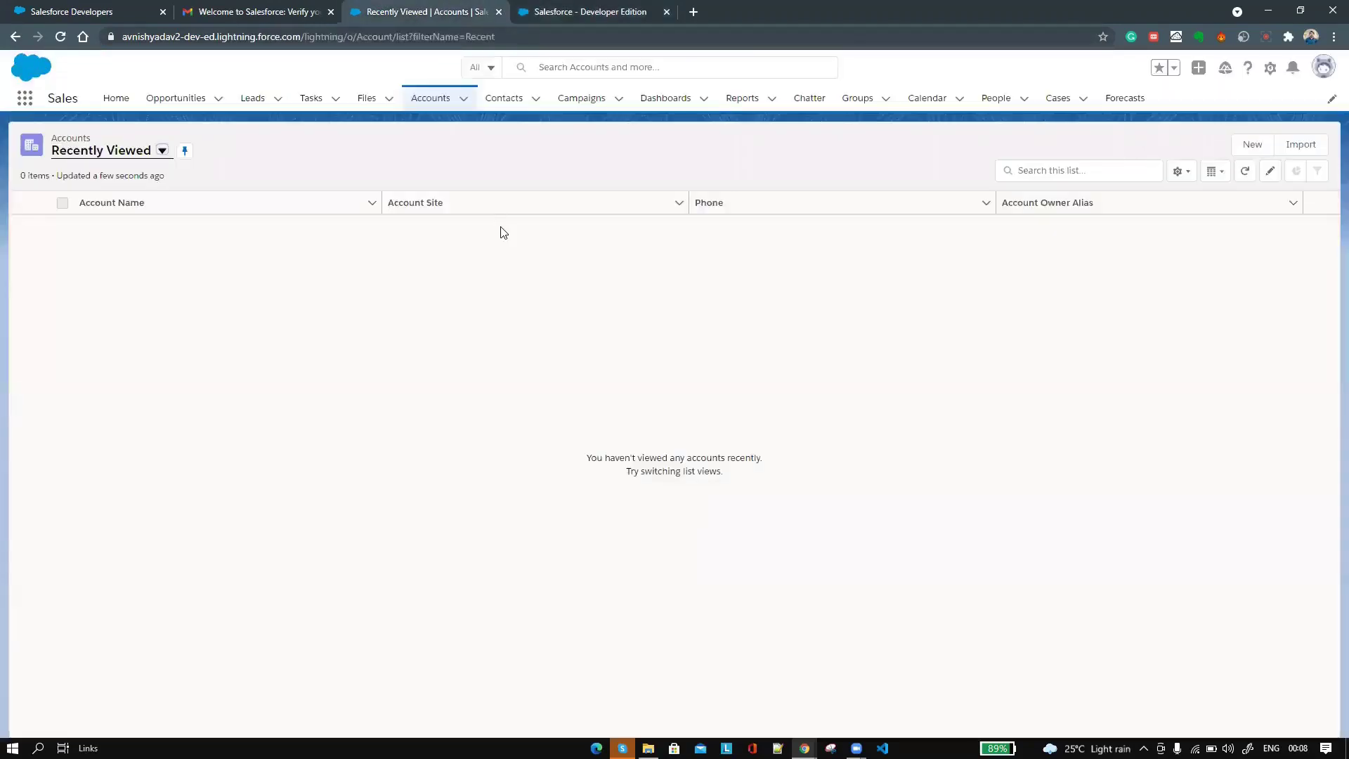